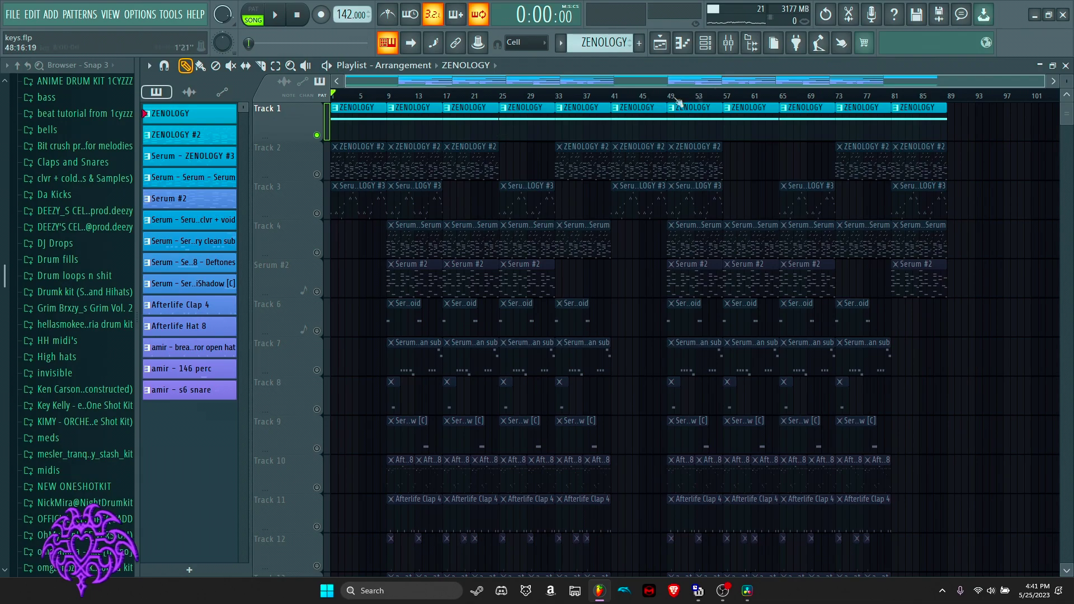
# Step: Open the ZENOLOGY instrument from the Channel Rack, then close it
pyautogui.click(705, 43)
pyautogui.click(580, 192)
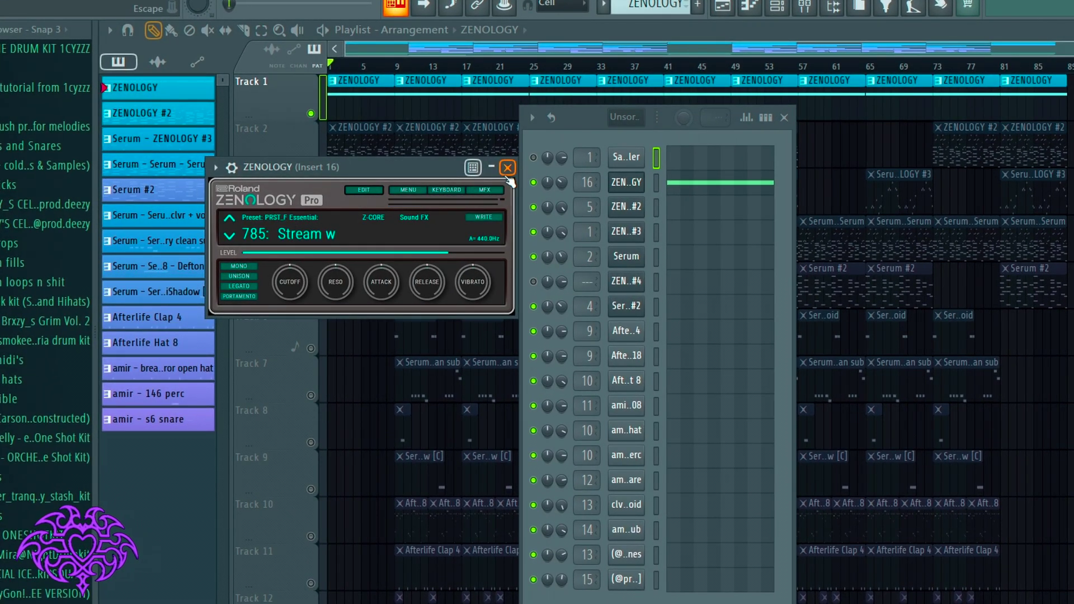
pyautogui.click(507, 168)
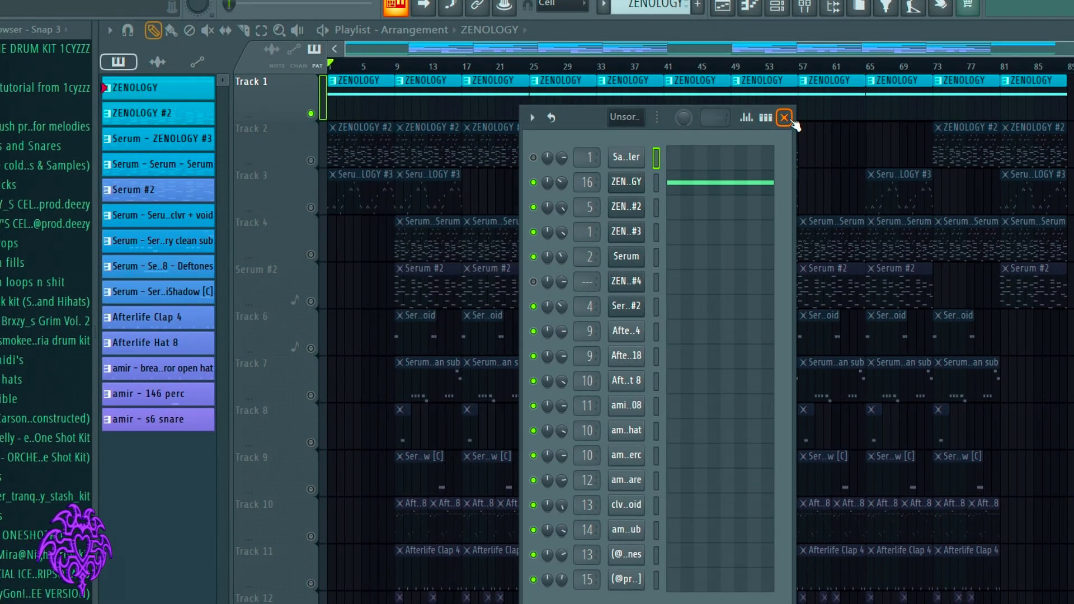
pyautogui.click(784, 117)
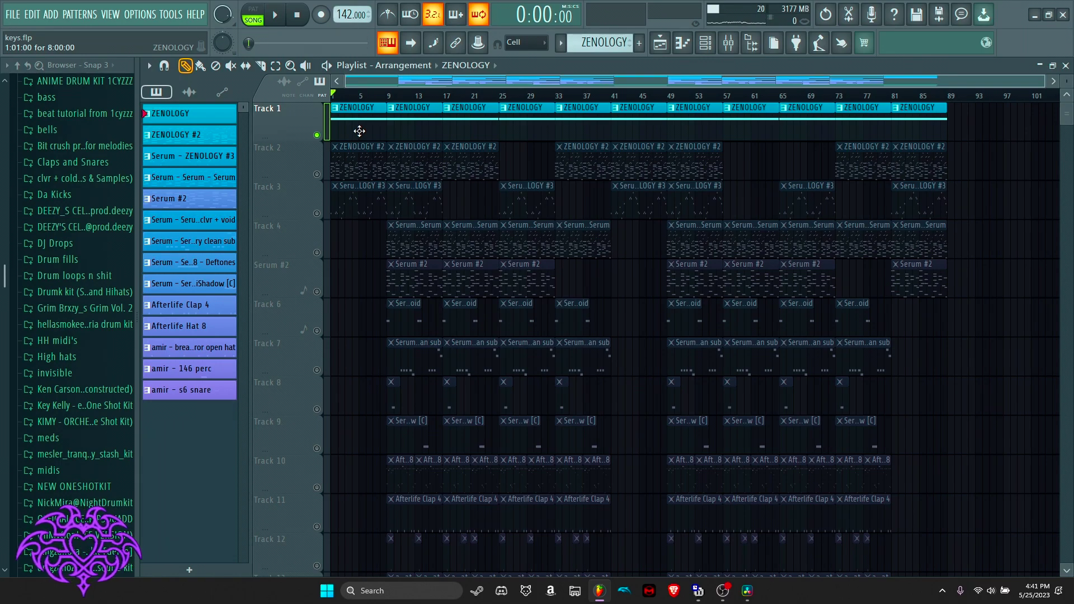
# Step: Open the ZENOLOGY clip in the piano roll and play its A#4 note
pyautogui.doubleClick(359, 131)
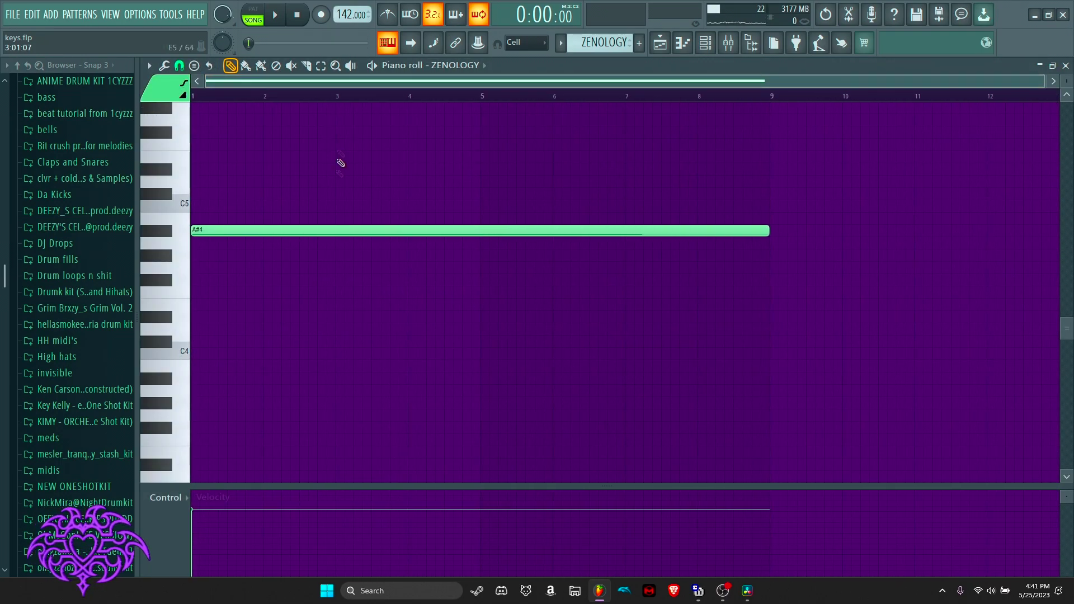
pyautogui.scroll(2, 312, 291)
pyautogui.scroll(-3, 313, 291)
pyautogui.scroll(3, 314, 290)
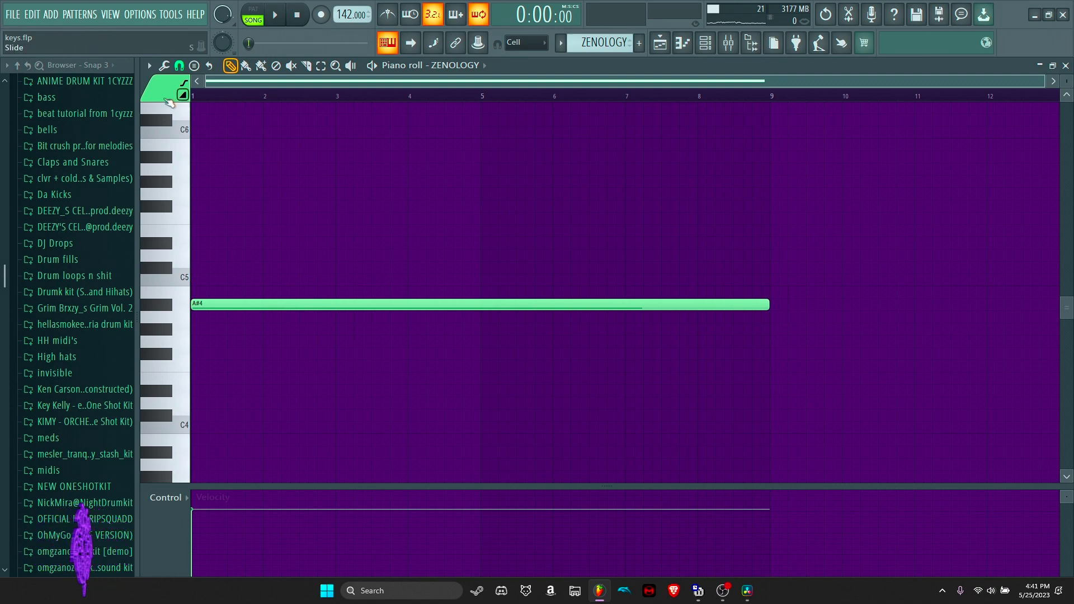
pyautogui.press('space')
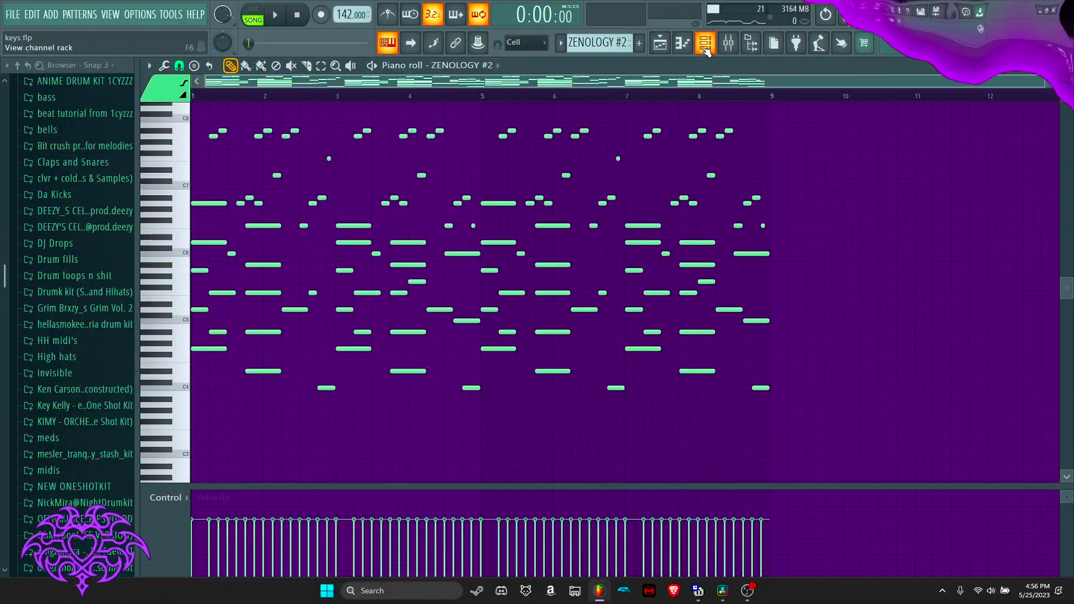
pyautogui.click(706, 45)
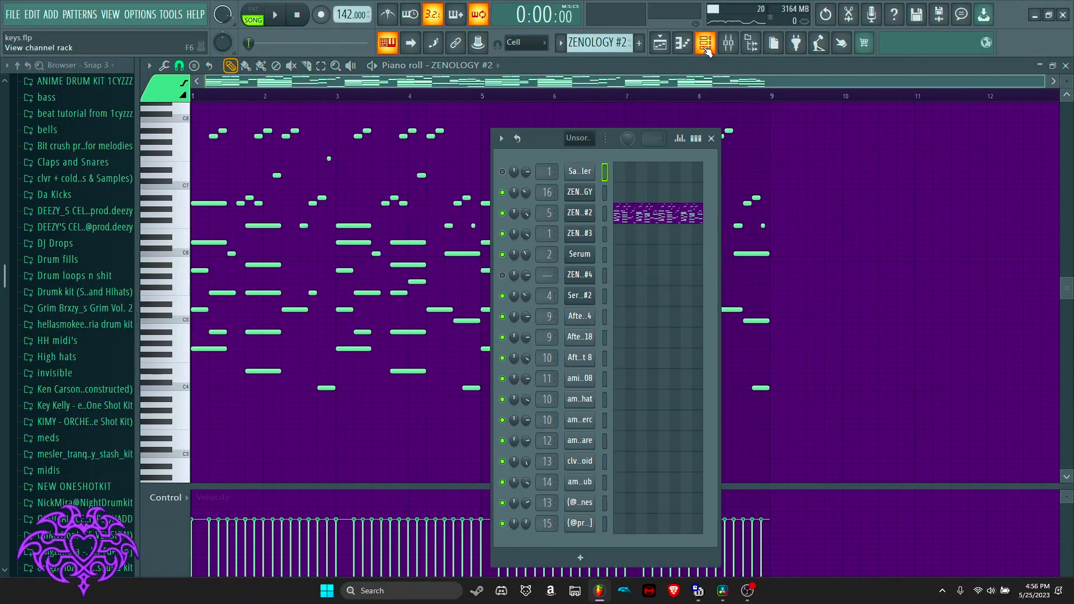
pyautogui.click(586, 218)
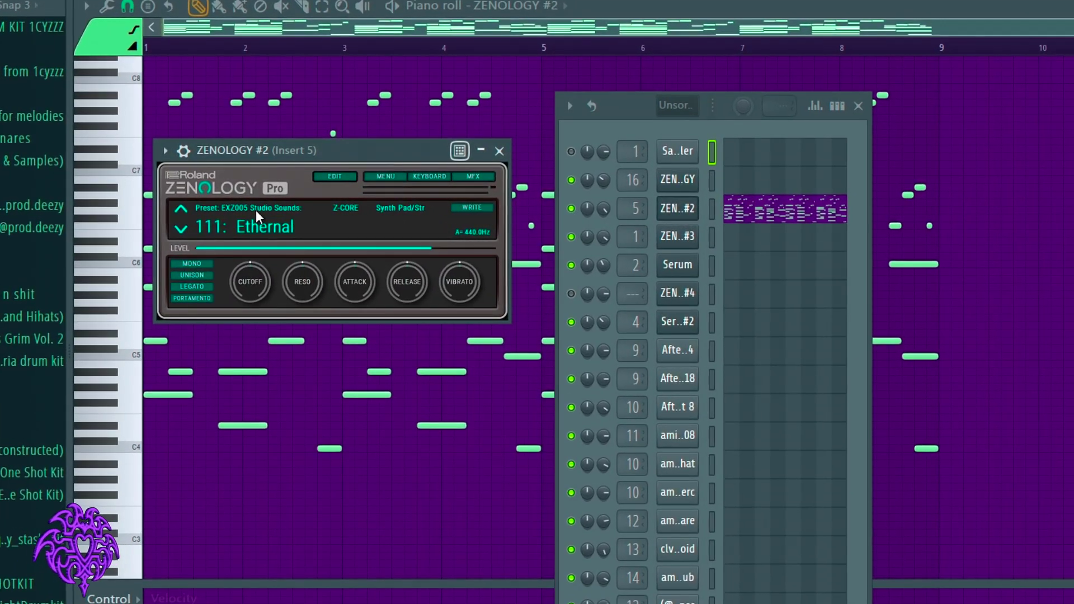
pyautogui.click(499, 151)
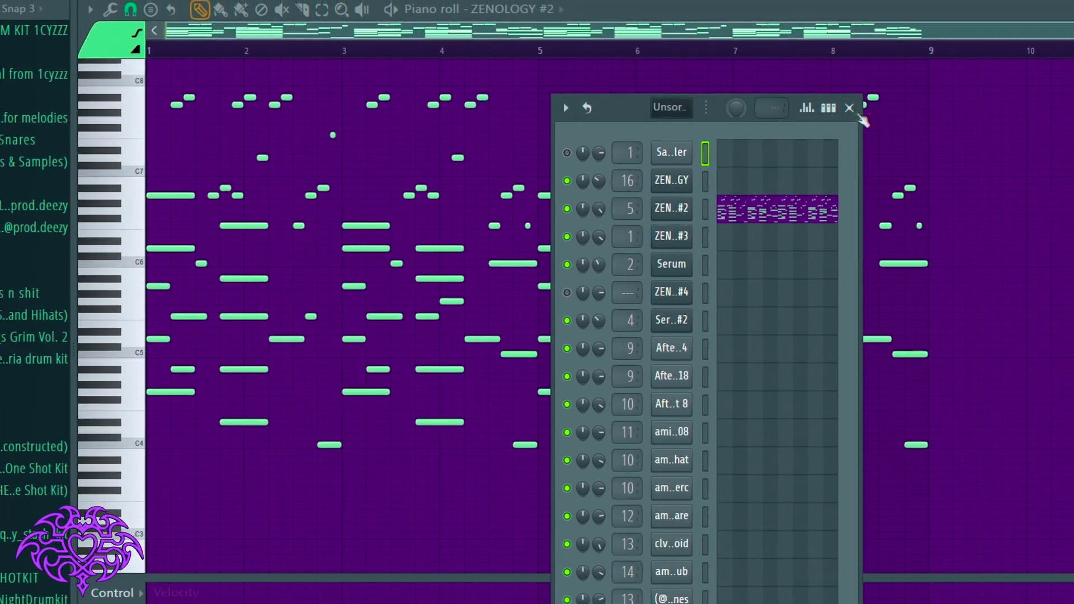
pyautogui.click(858, 106)
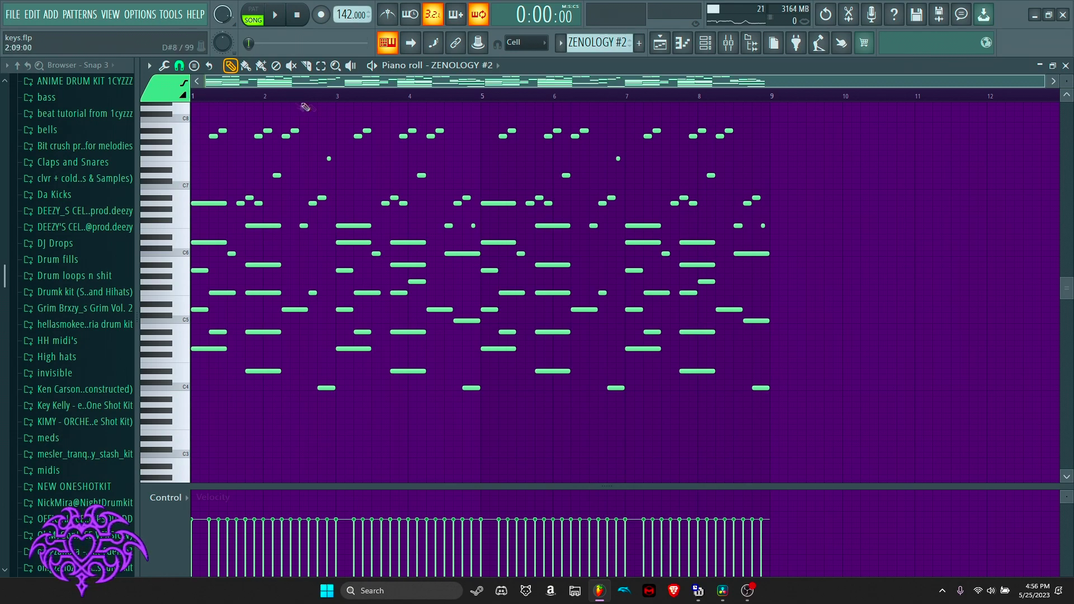
pyautogui.press('space')
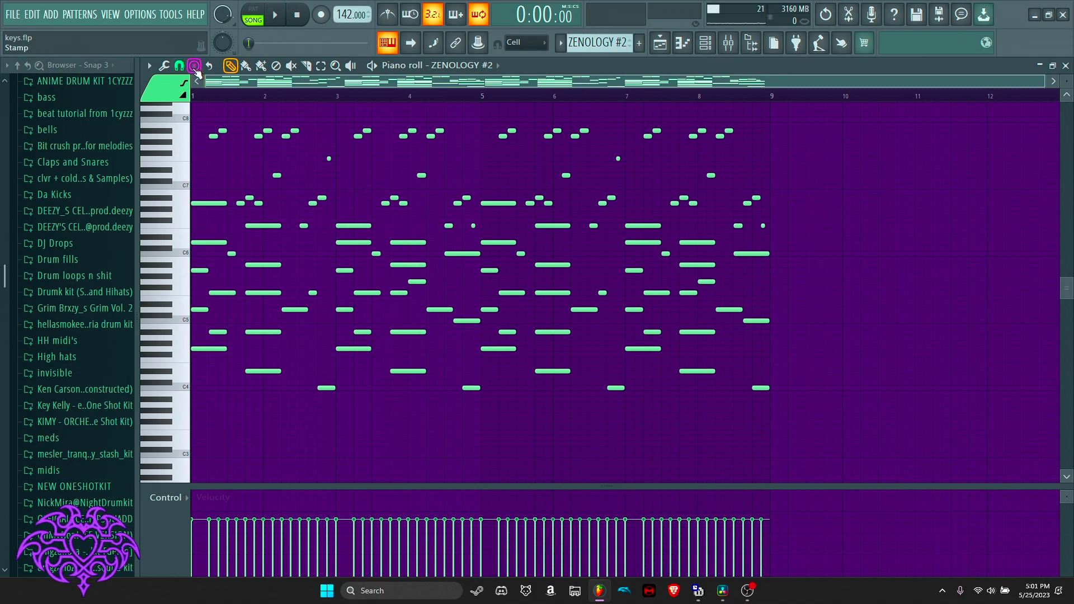
# Step: Stamp a Minor chord, move it to bar 1 about ten semitones higher, then pick the Major scale stamp
pyautogui.click(194, 66)
pyautogui.click(241, 248)
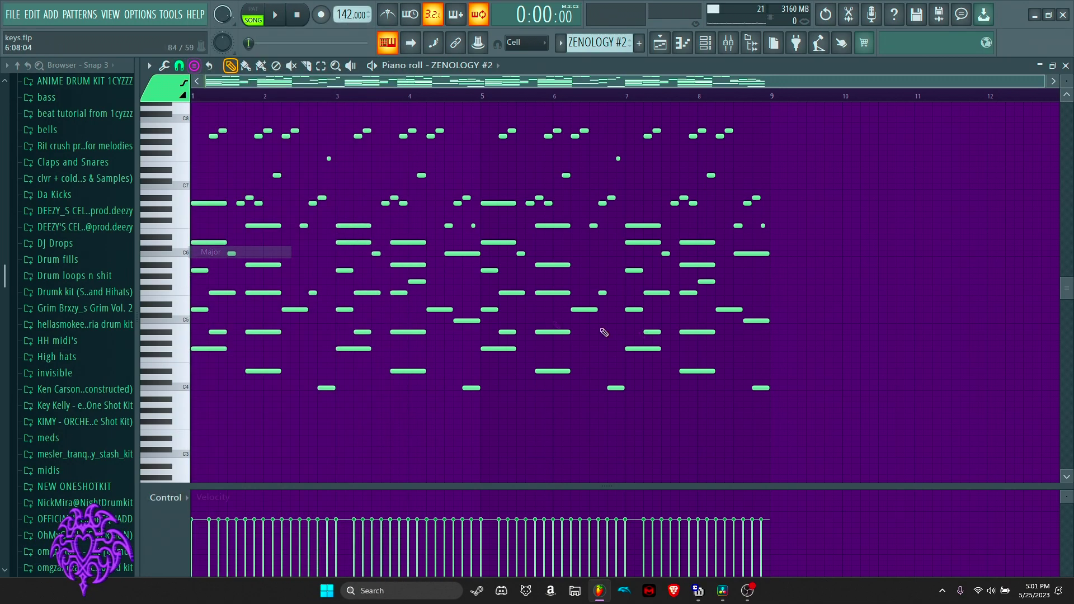
pyautogui.click(832, 338)
pyautogui.moveTo(832, 339); pyautogui.dragTo(196, 402)
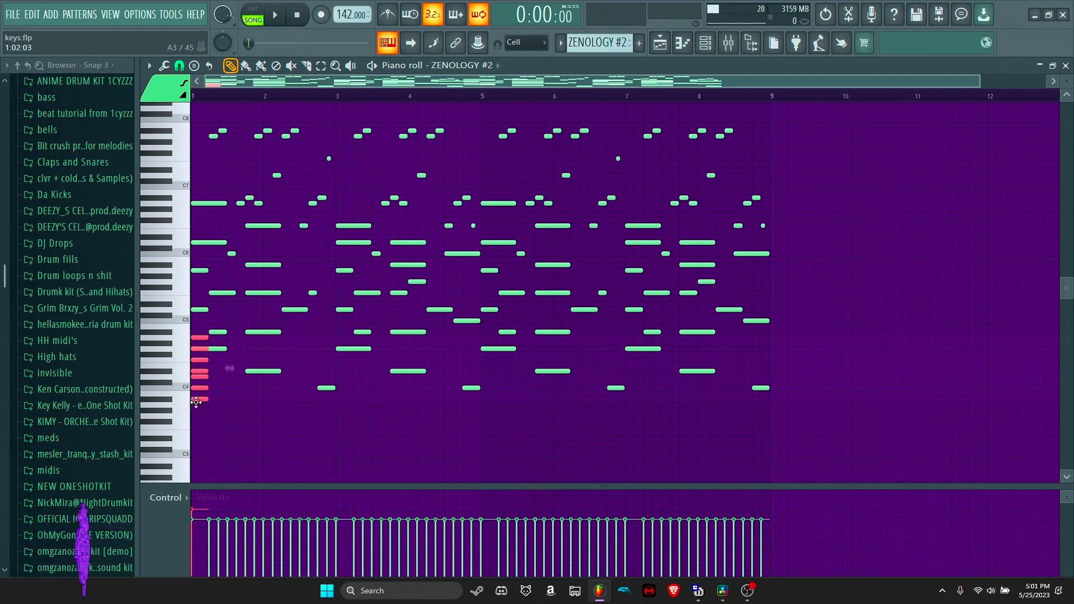
pyautogui.moveTo(196, 402); pyautogui.dragTo(893, 419)
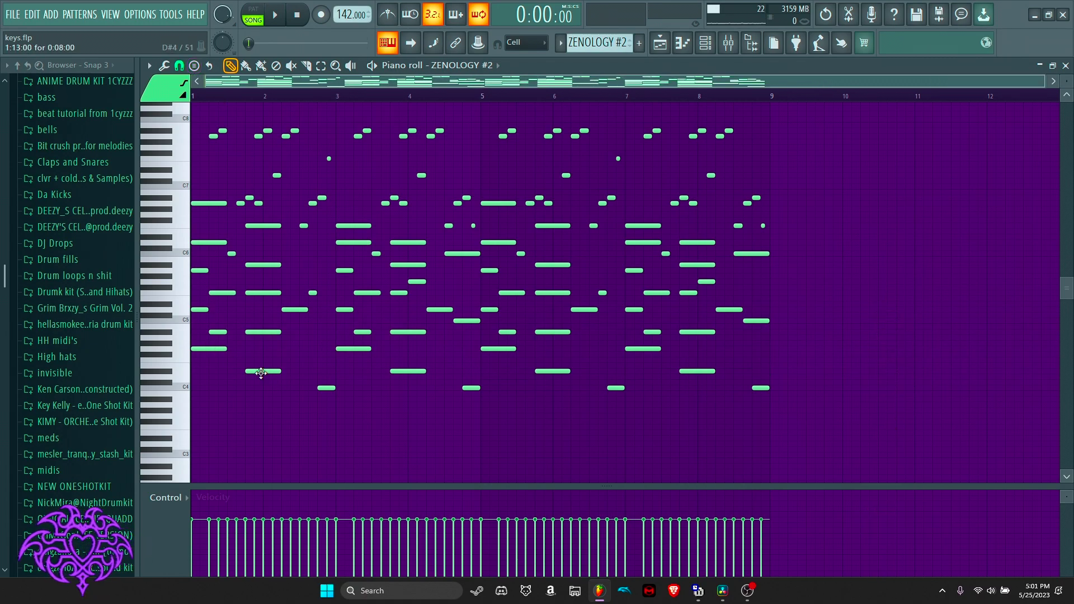
pyautogui.click(195, 66)
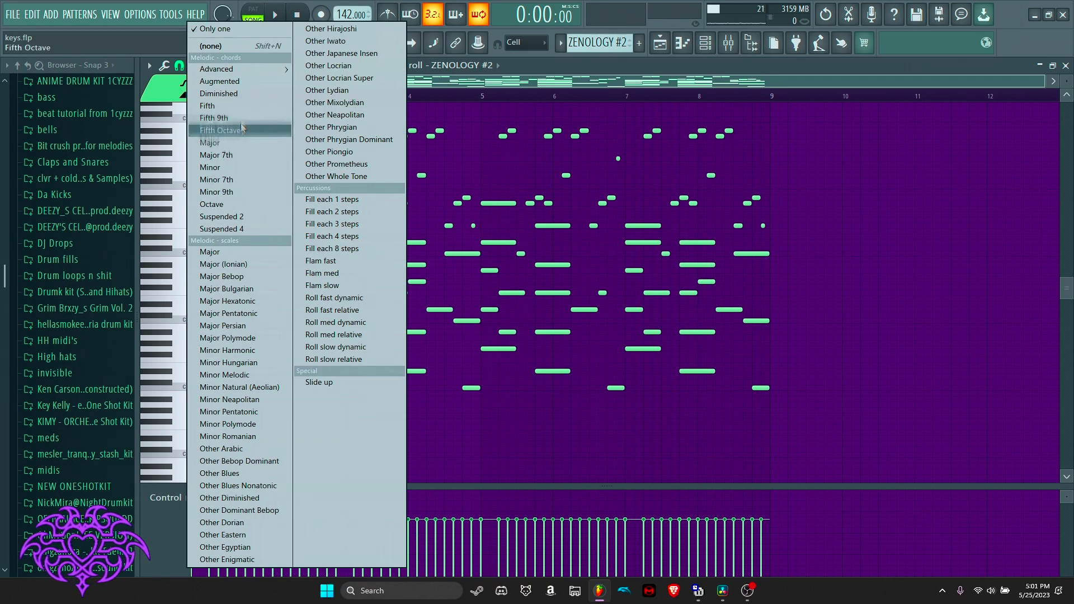
pyautogui.click(223, 251)
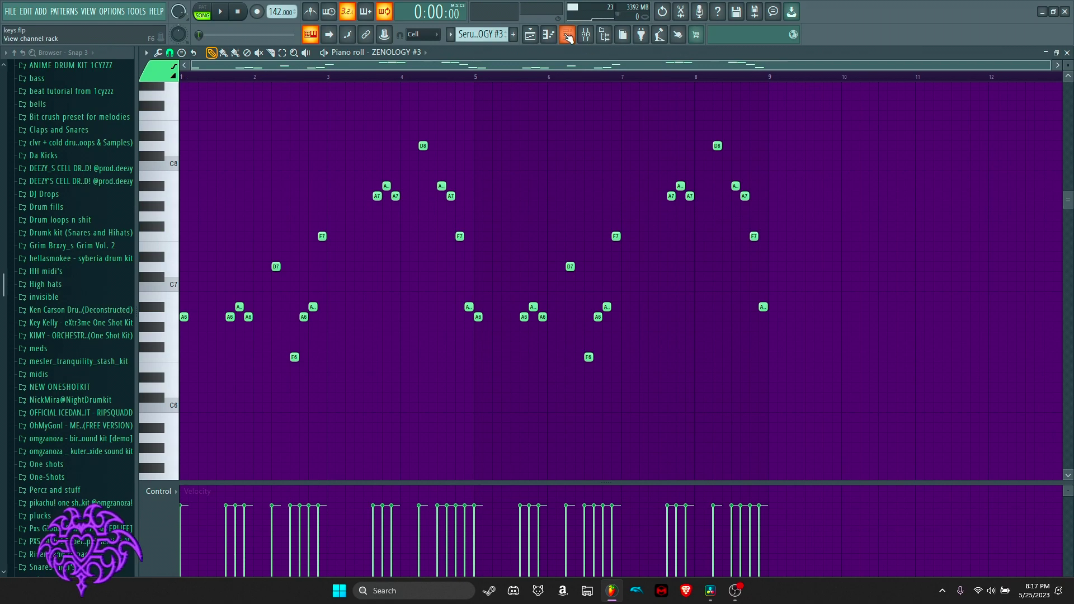
pyautogui.click(568, 35)
pyautogui.click(572, 202)
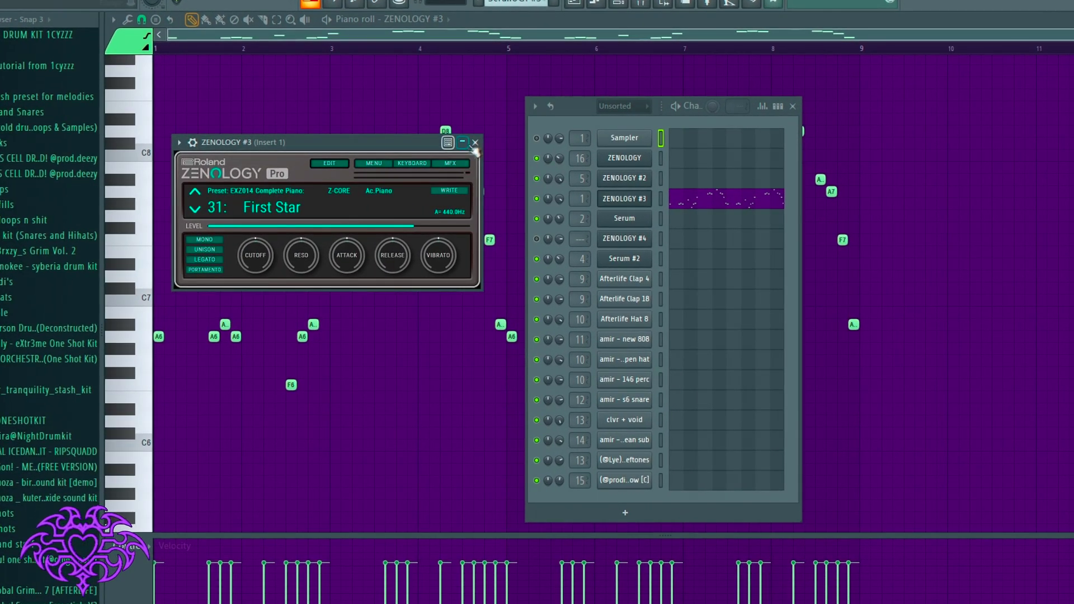
pyautogui.click(475, 143)
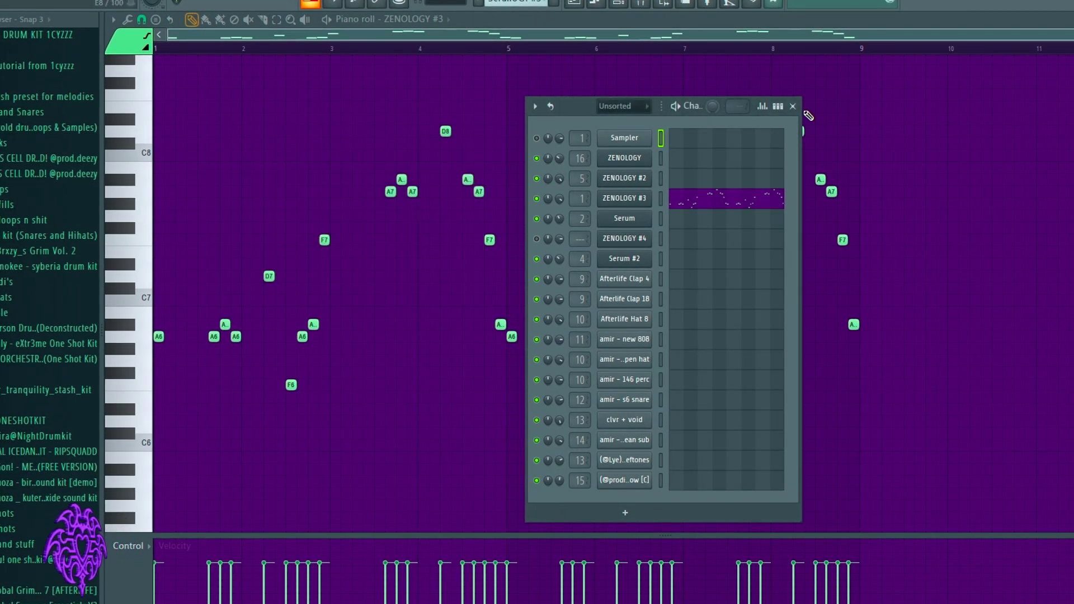
pyautogui.click(792, 107)
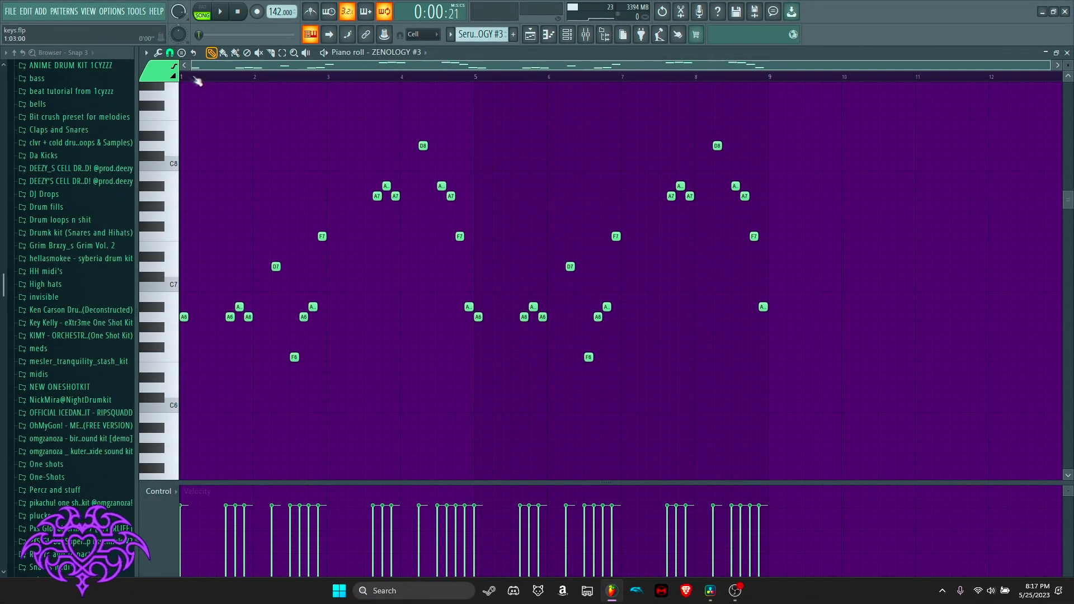
pyautogui.press('space')
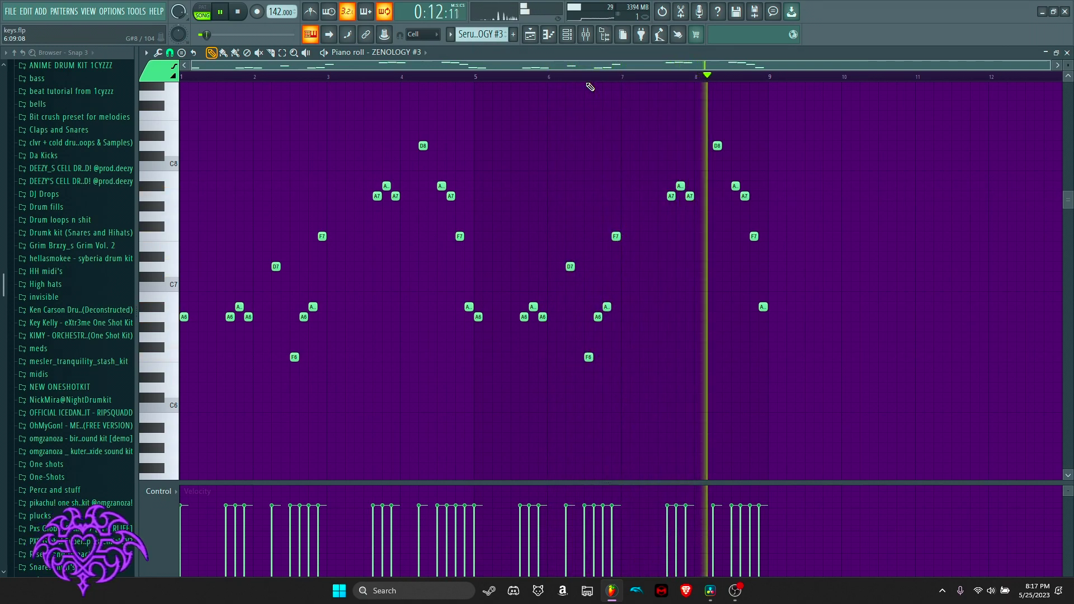
pyautogui.press('space')
pyautogui.click(585, 34)
pyautogui.click(208, 183)
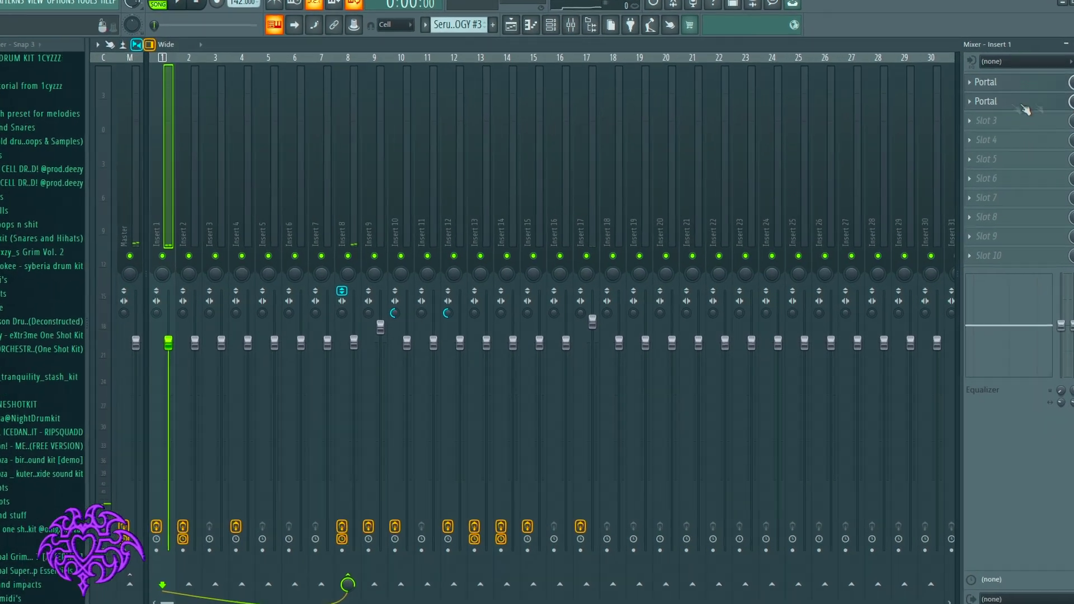
pyautogui.click(1062, 88)
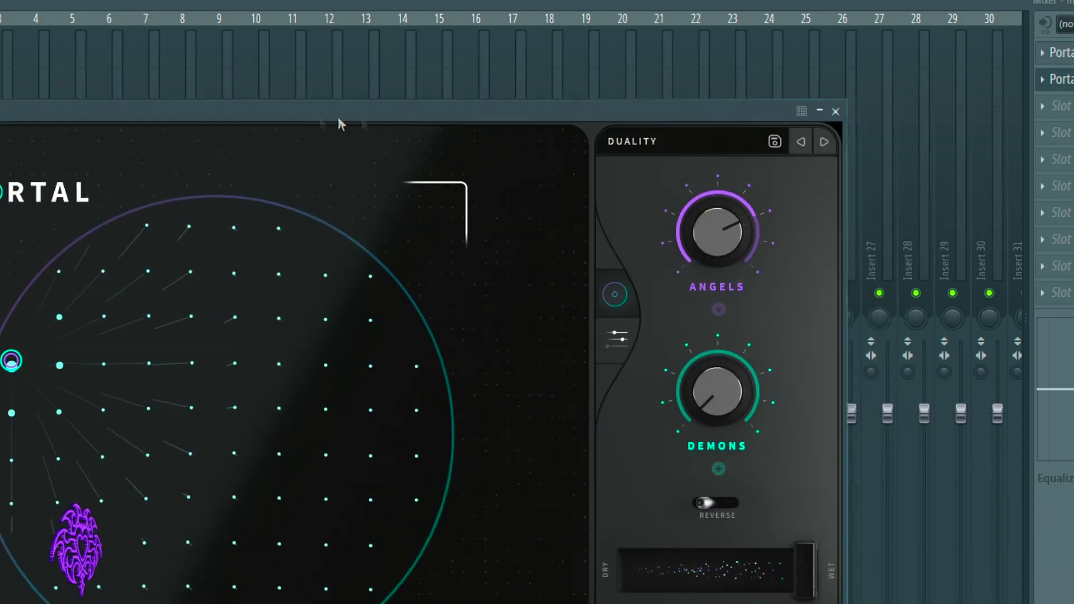
pyautogui.click(674, 141)
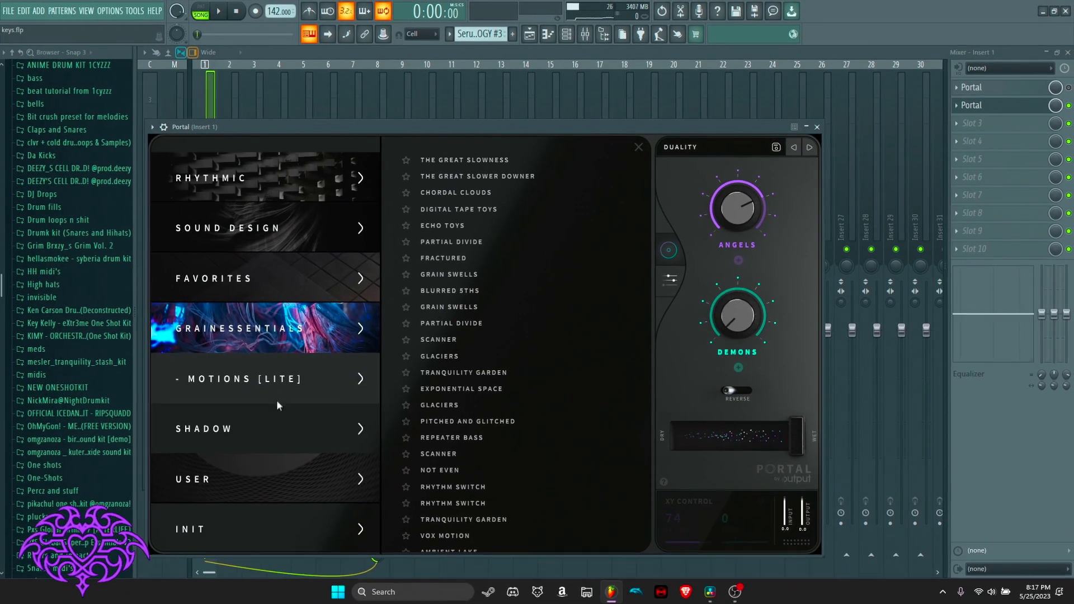
pyautogui.click(638, 147)
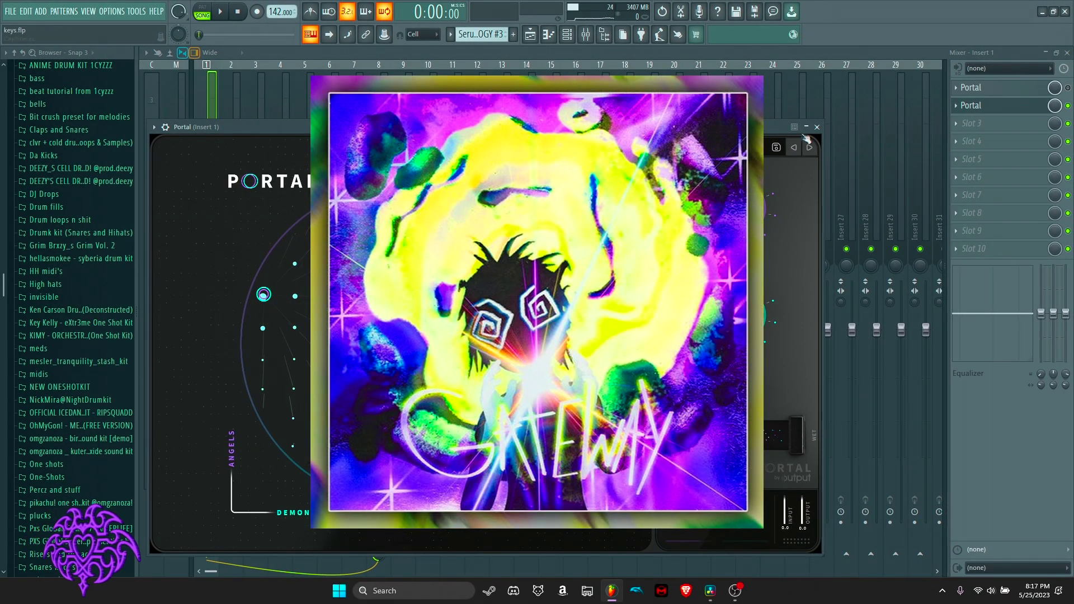
pyautogui.click(817, 128)
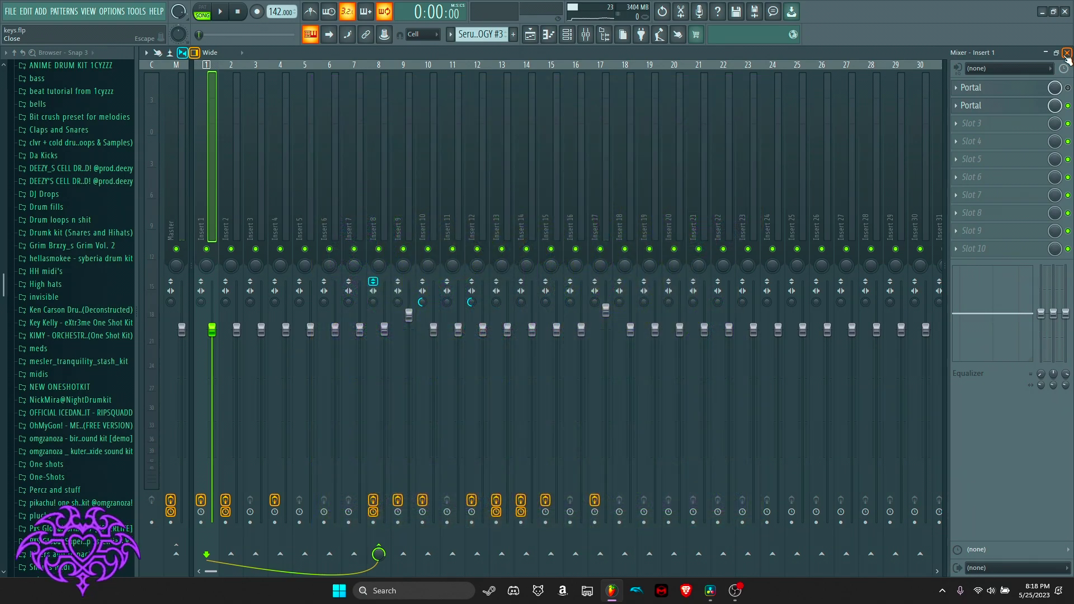
pyautogui.click(1067, 52)
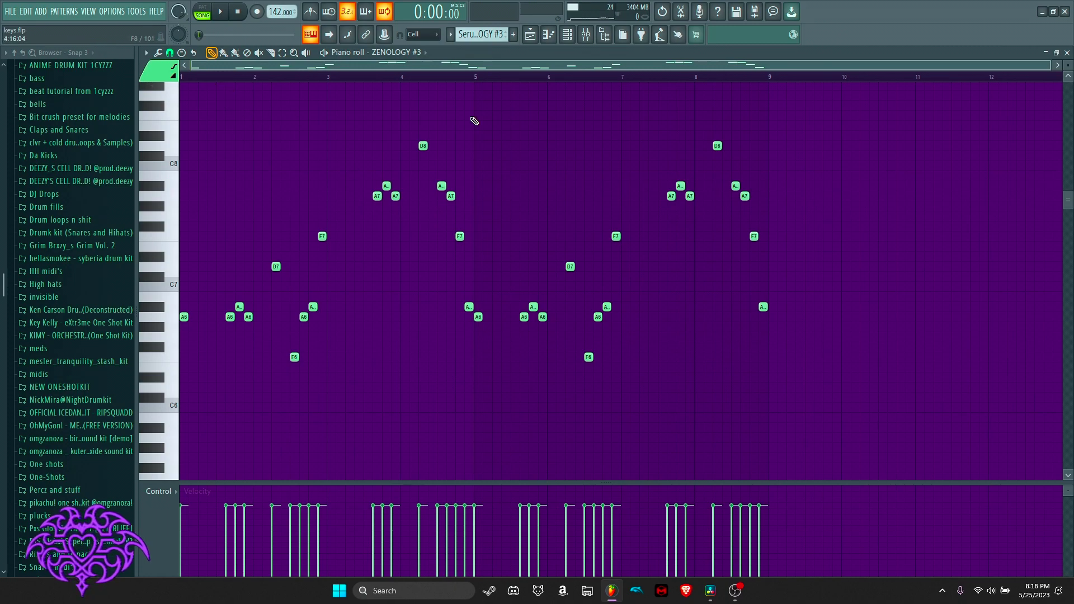
# Step: Play and stop the ZENOLOGY #3 melody
pyautogui.press('space')
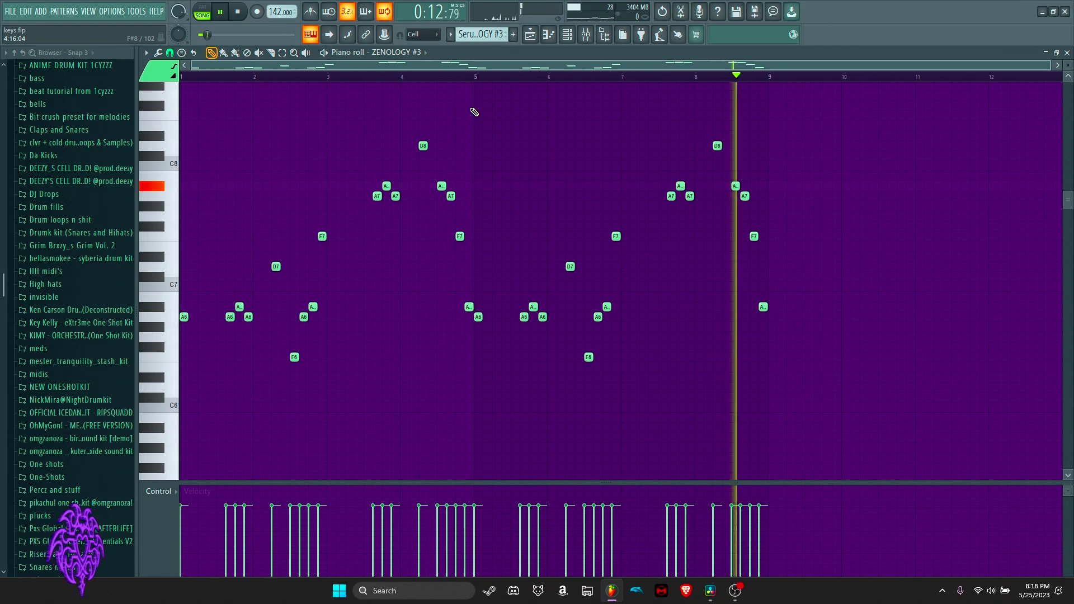
pyautogui.press('space')
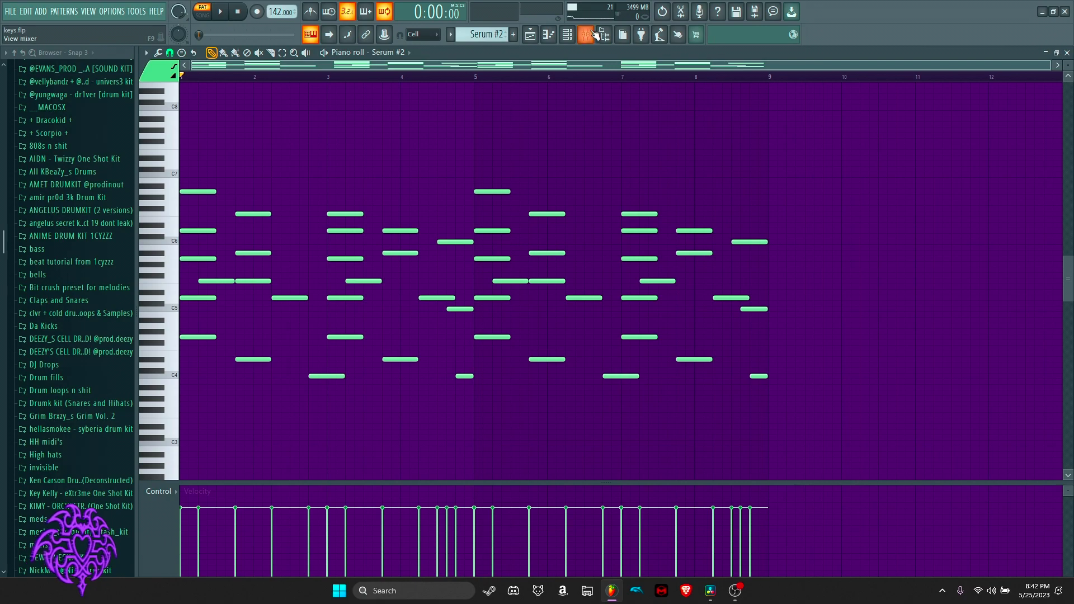
# Step: Check the mixer and the Serum #2 synth settings, then play and stop the Serum #2 melody
pyautogui.click(590, 41)
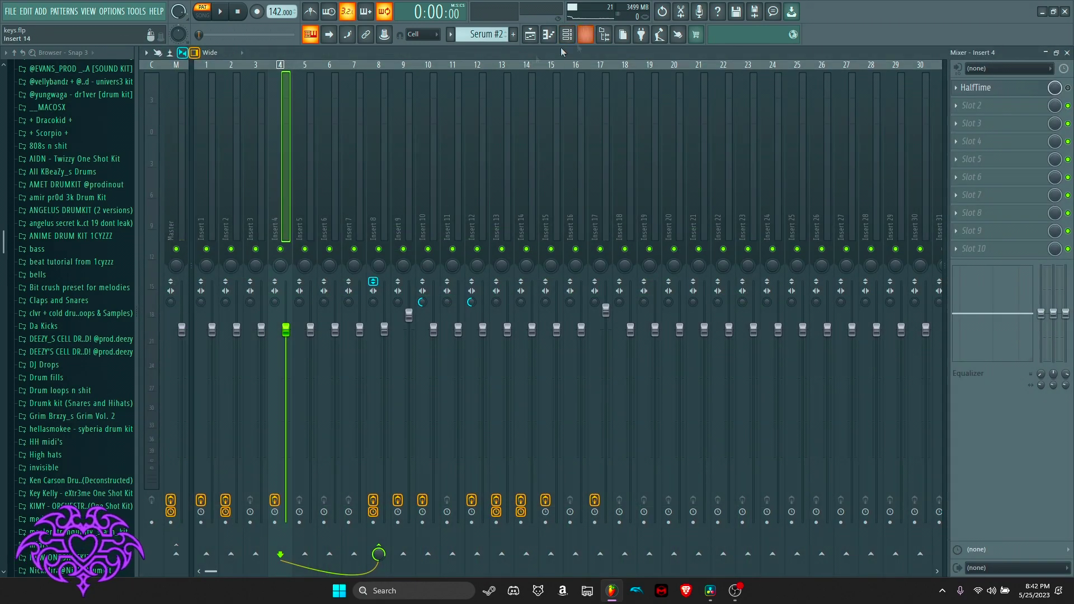
pyautogui.click(586, 34)
pyautogui.click(566, 34)
pyautogui.click(581, 252)
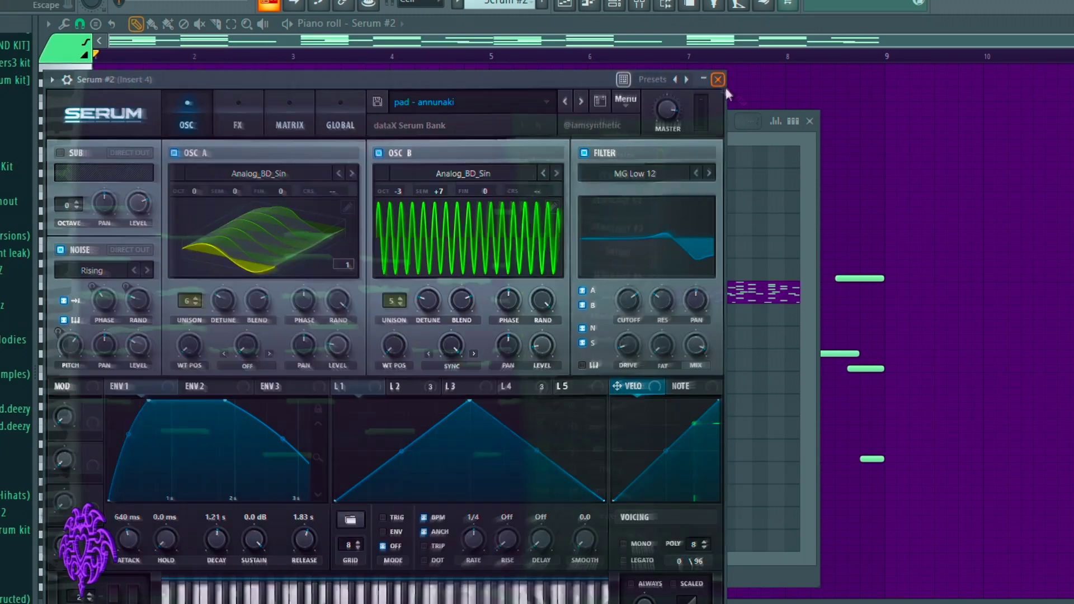
pyautogui.click(718, 79)
pyautogui.press('space')
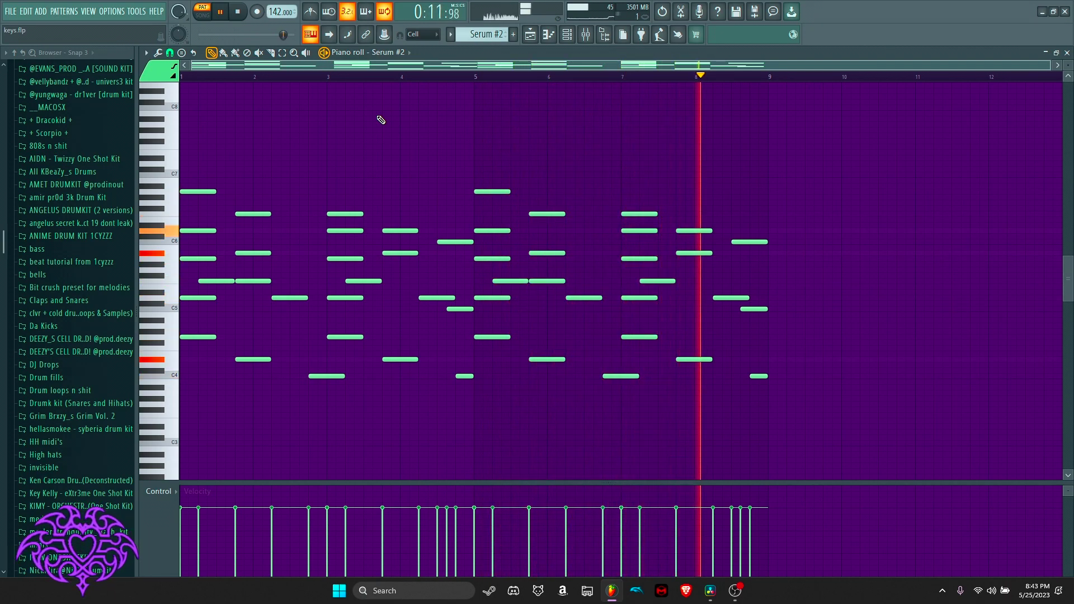
pyautogui.press('space')
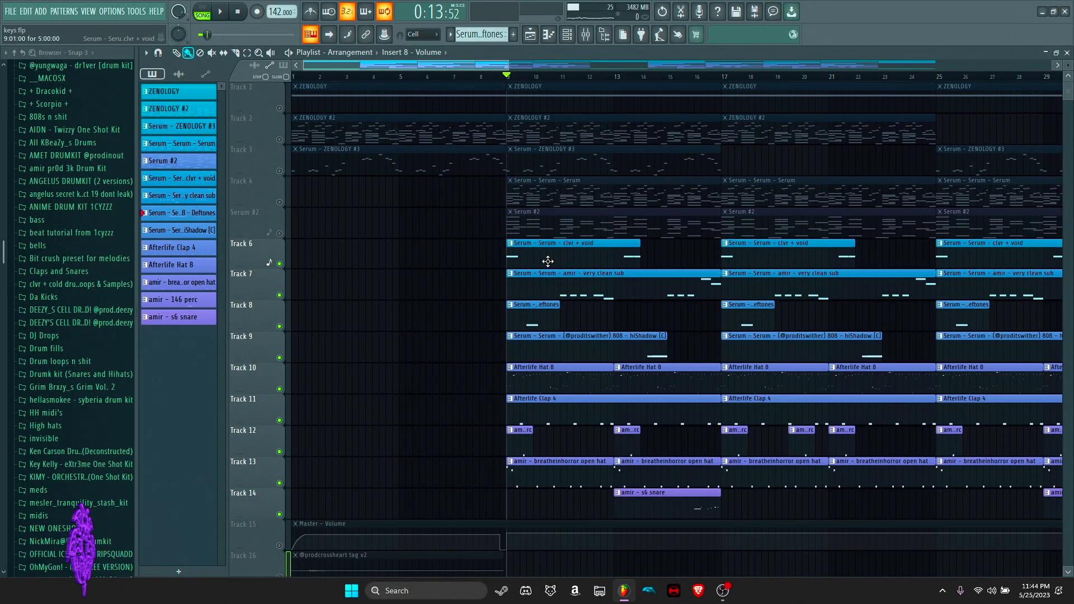
pyautogui.doubleClick(548, 261)
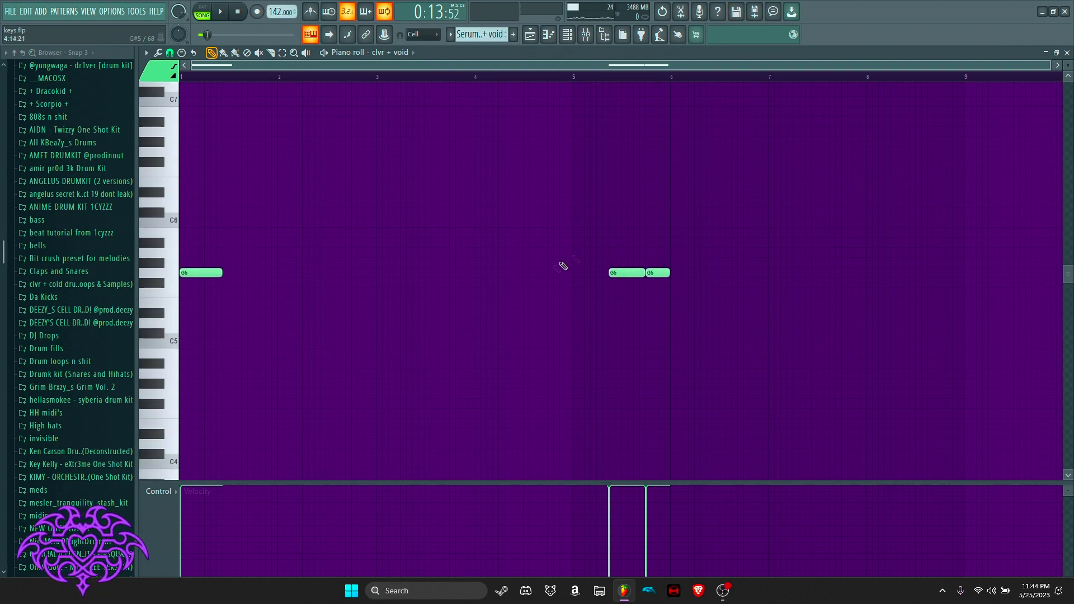
pyautogui.click(1067, 52)
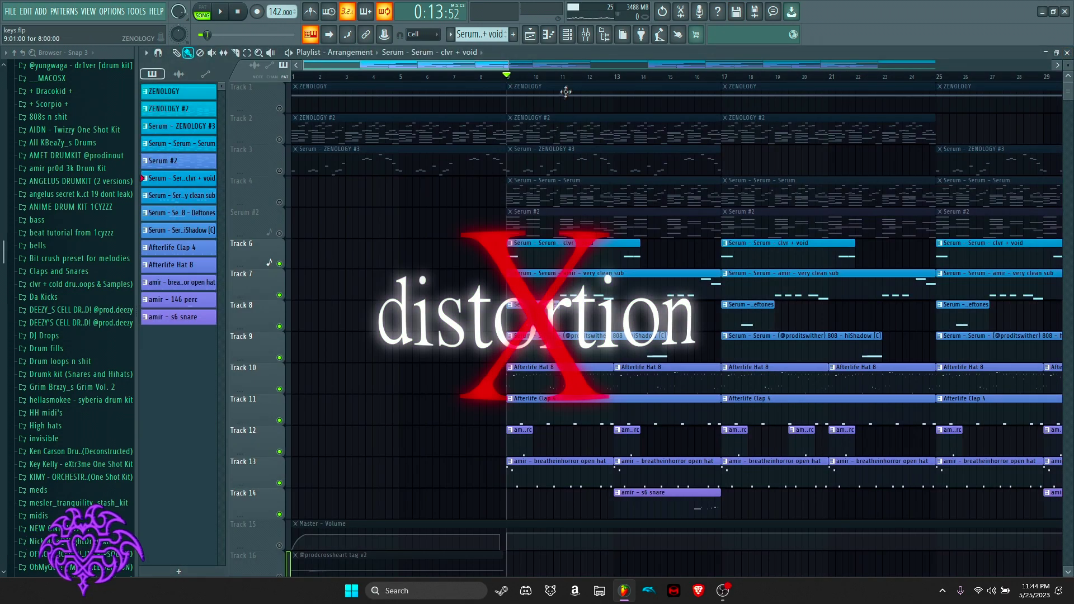
pyautogui.moveTo(595, 79); pyautogui.dragTo(508, 83)
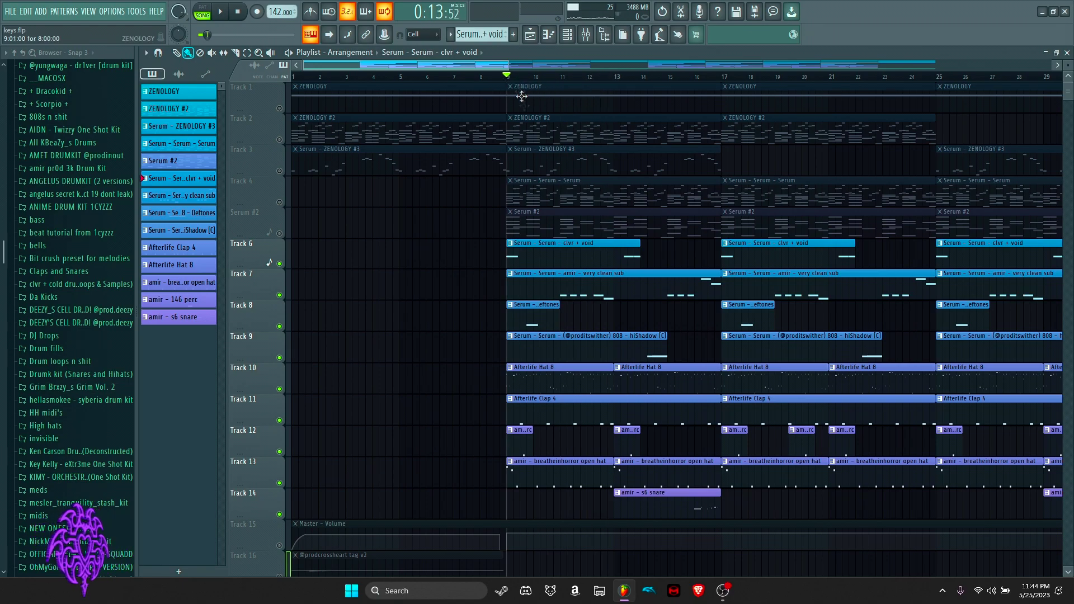
pyautogui.press('space')
pyautogui.press('space')
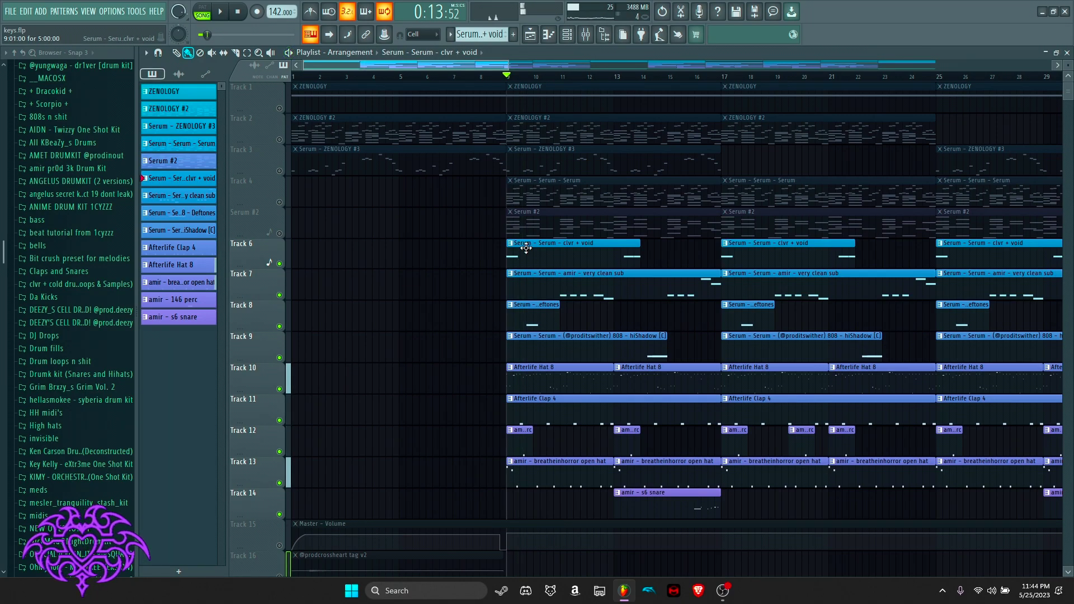
pyautogui.press('space')
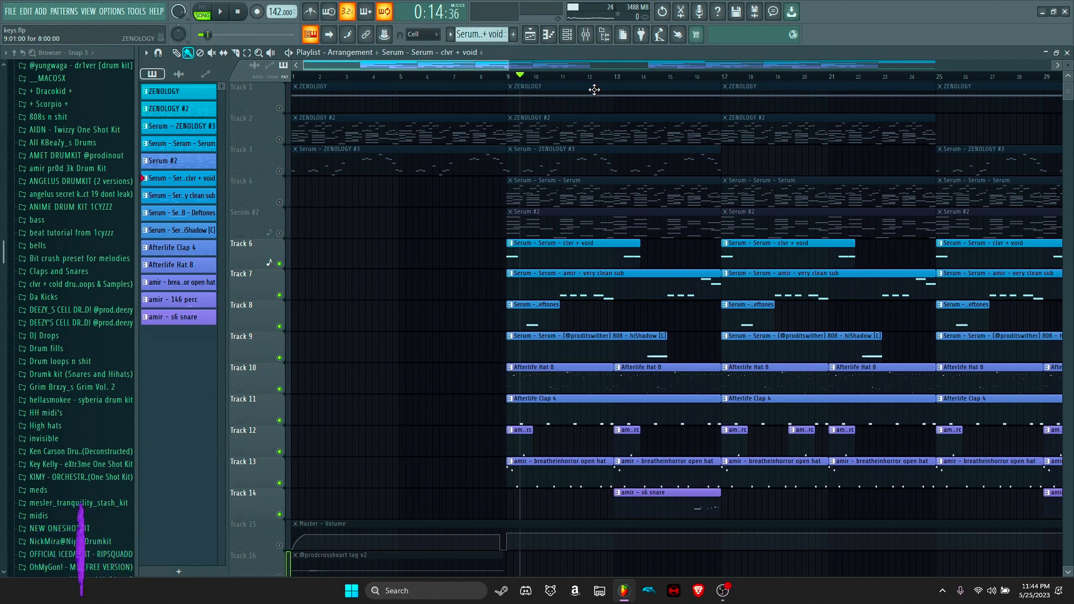
pyautogui.press('space')
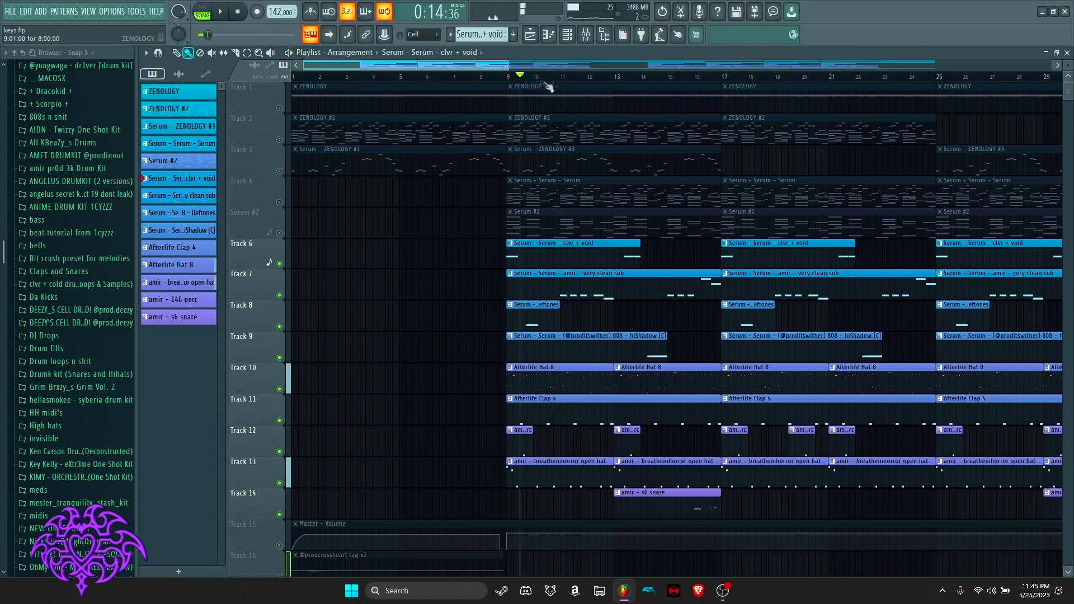
pyautogui.click(562, 77)
pyautogui.moveTo(580, 78); pyautogui.dragTo(653, 84)
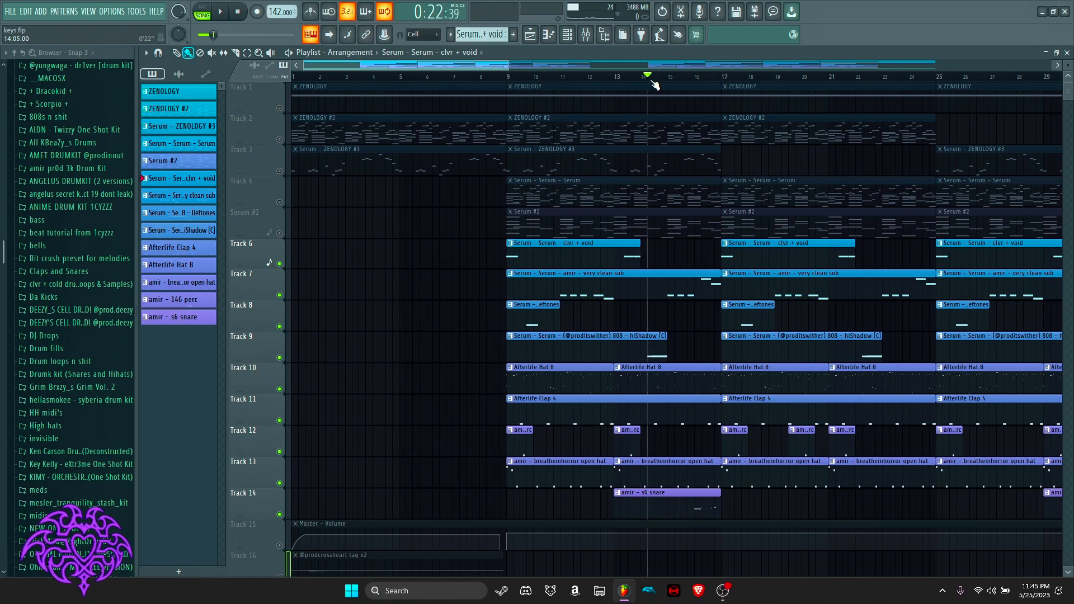
pyautogui.press('space')
pyautogui.press('space')
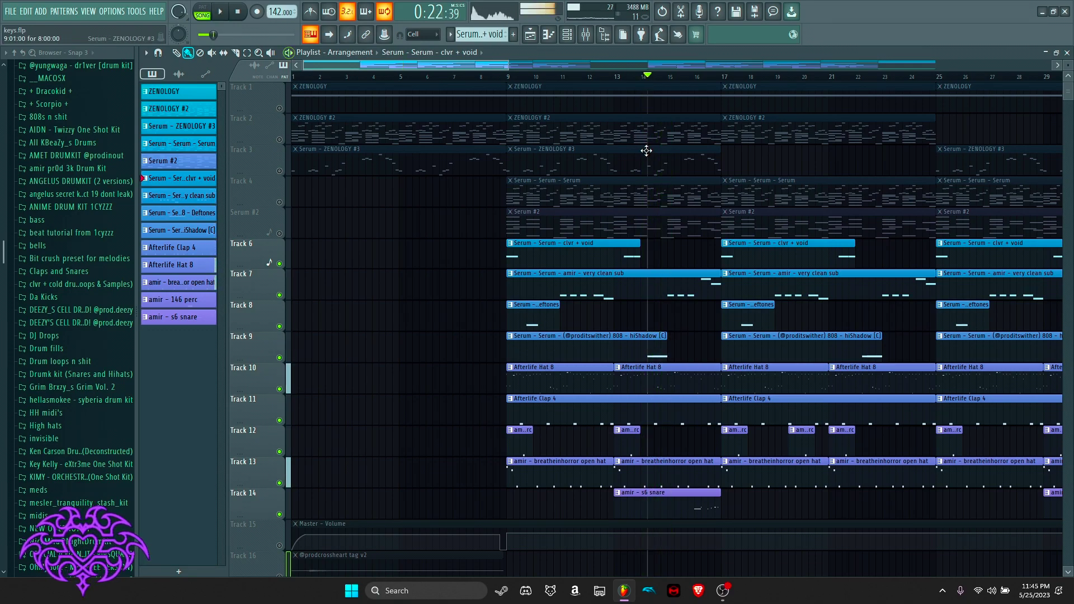
pyautogui.doubleClick(643, 342)
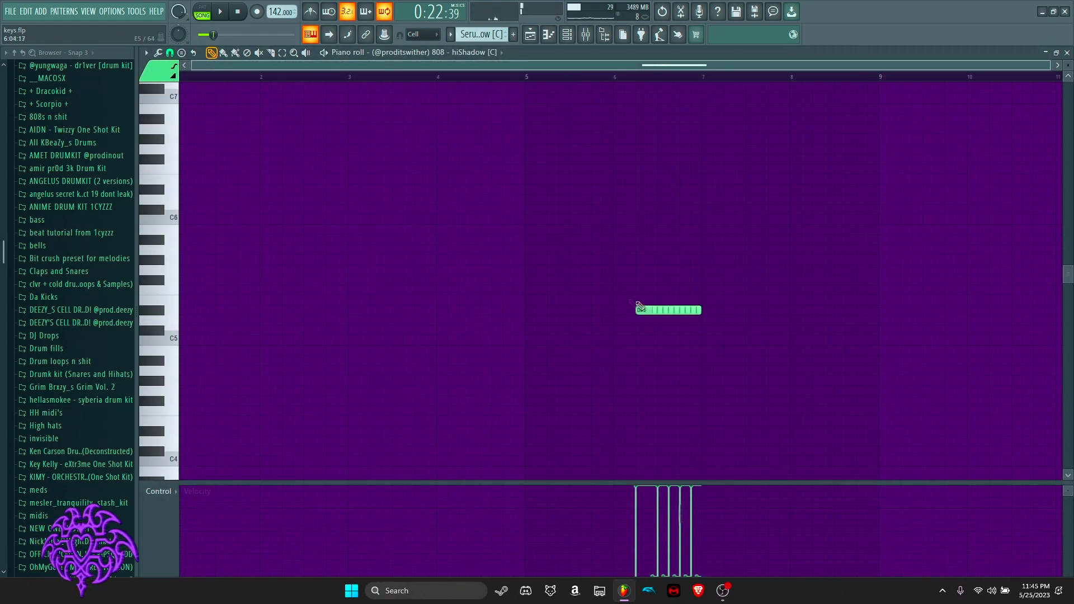
pyautogui.scroll(4, 658, 310)
pyautogui.scroll(-3, 660, 310)
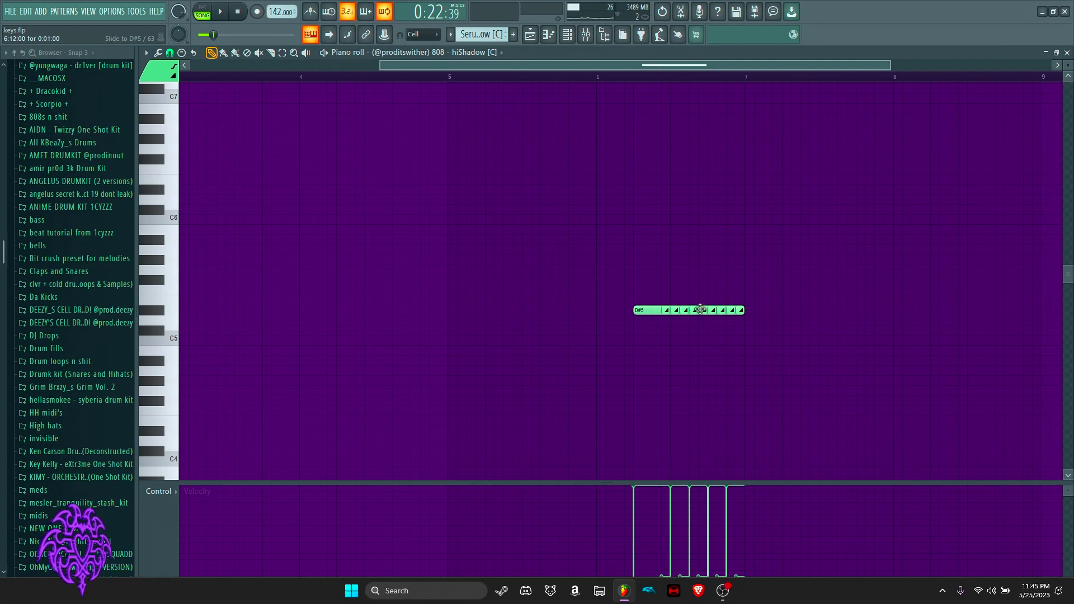
pyautogui.press('l')
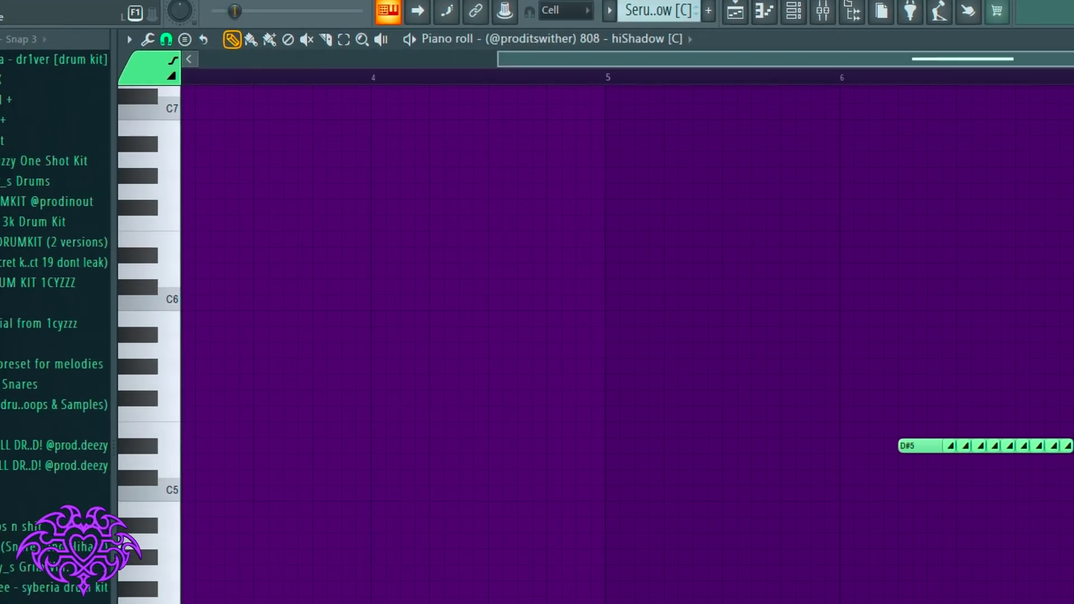
pyautogui.click(634, 78)
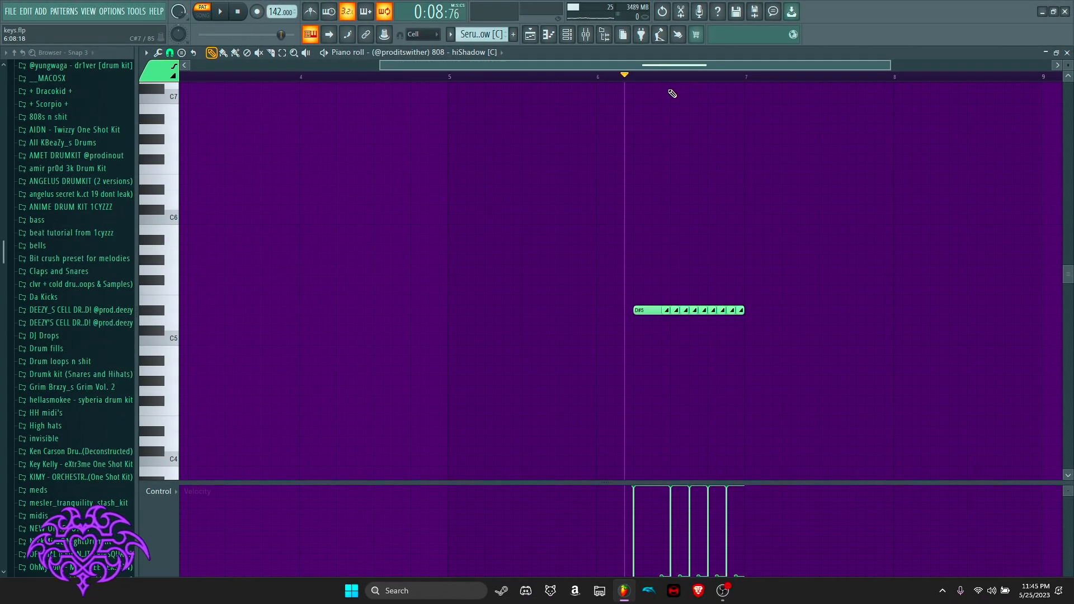
pyautogui.press('space')
pyautogui.press('space')
pyautogui.scroll(4, 643, 335)
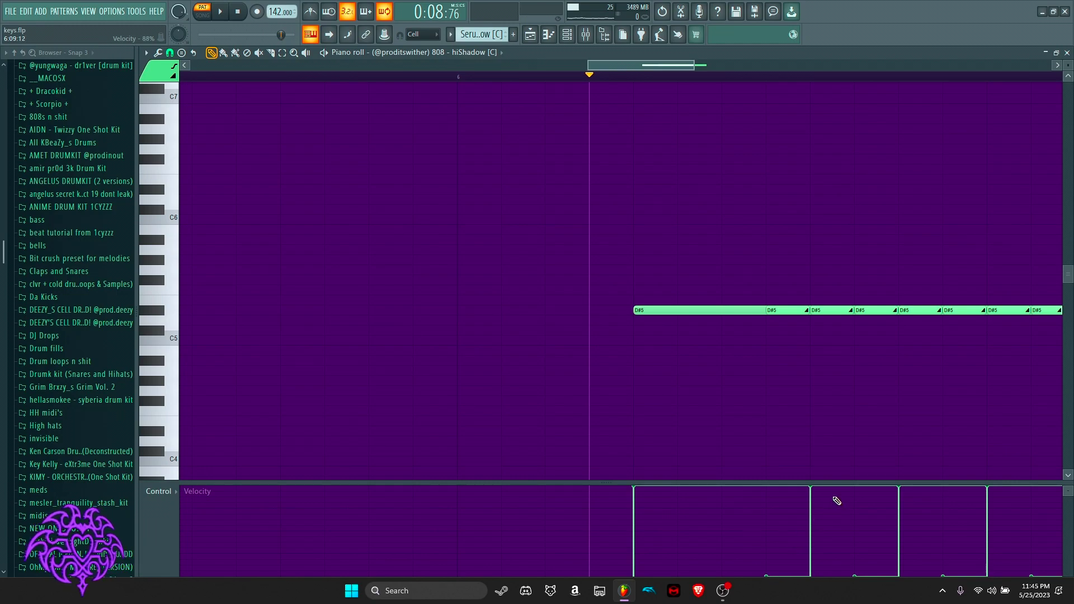
pyautogui.scroll(-5, 828, 235)
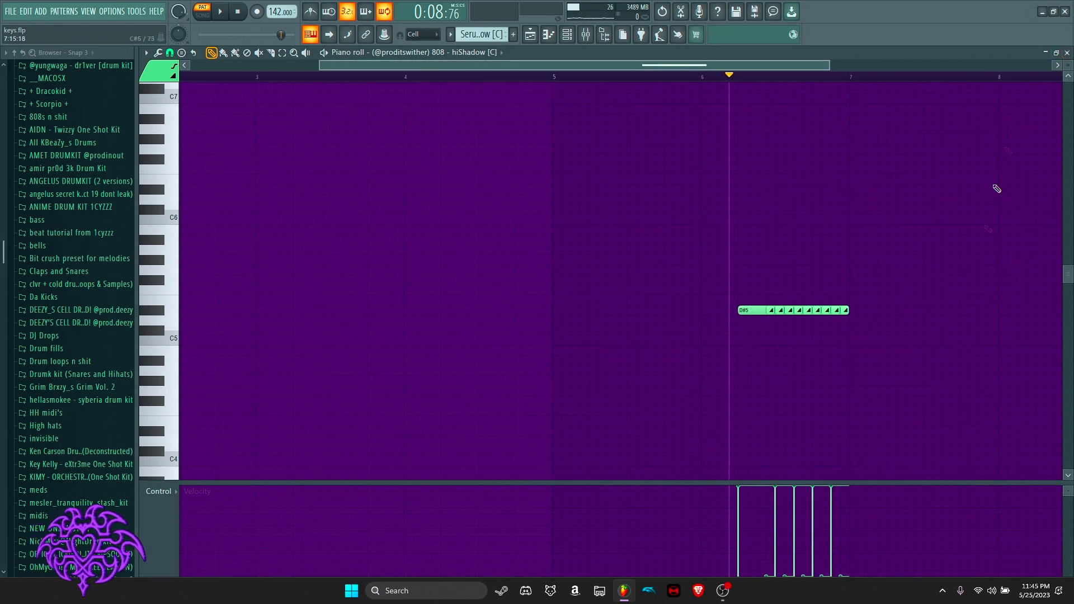
pyautogui.click(1067, 52)
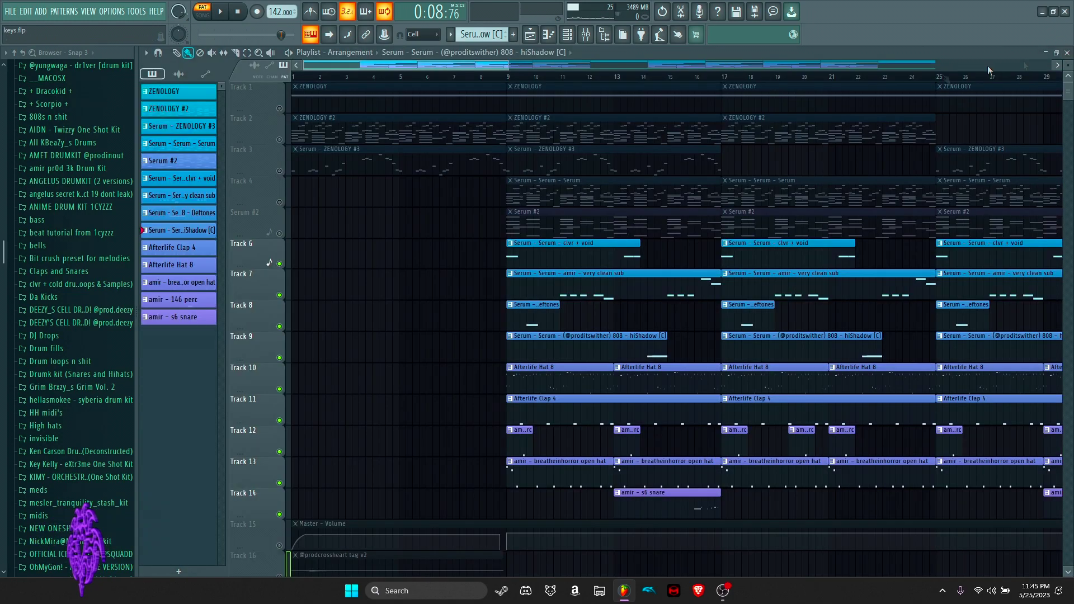
pyautogui.doubleClick(529, 258)
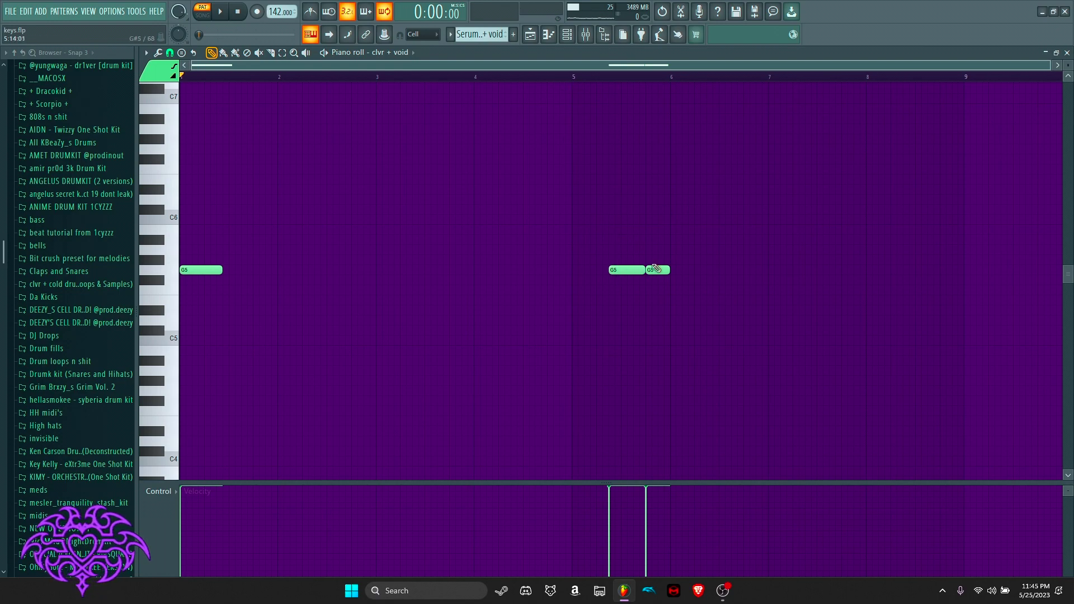
pyautogui.click(1068, 54)
pyautogui.doubleClick(575, 293)
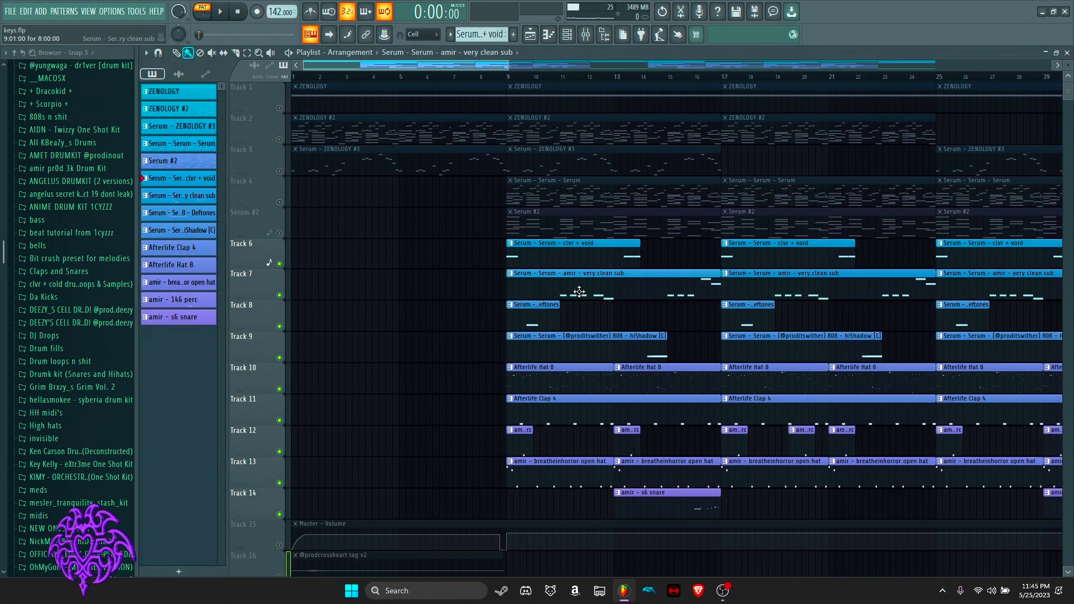
pyautogui.scroll(-3, 420, 375)
pyautogui.keyDown('ctrl'); pyautogui.scroll(3, 335, 287); pyautogui.keyUp('ctrl')
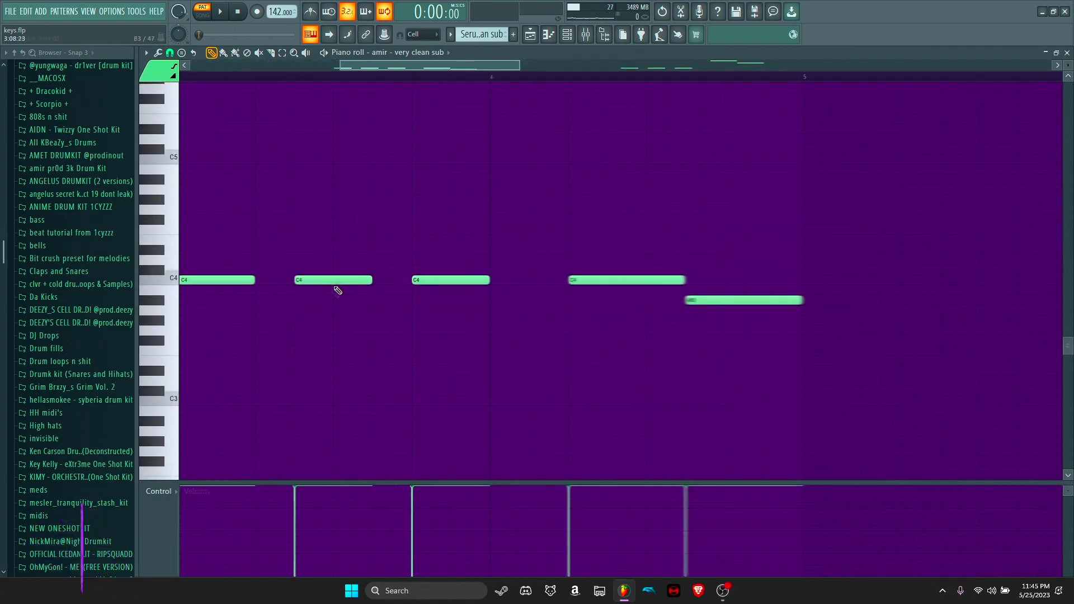
pyautogui.keyDown('ctrl'); pyautogui.scroll(-3, 408, 355); pyautogui.keyUp('ctrl')
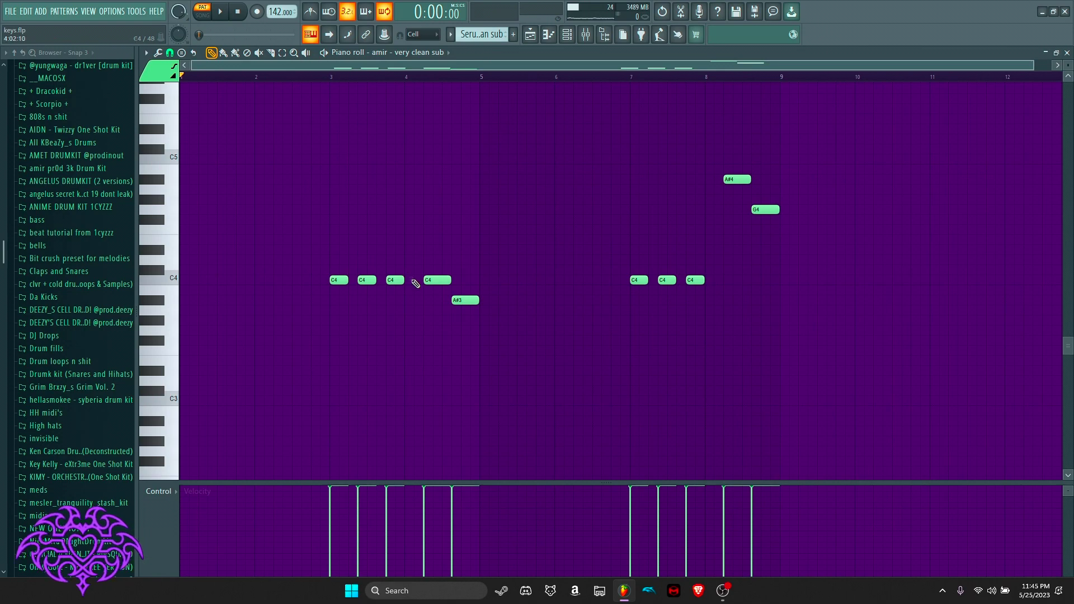
pyautogui.keyDown('ctrl'); pyautogui.scroll(3, 436, 298); pyautogui.keyUp('ctrl')
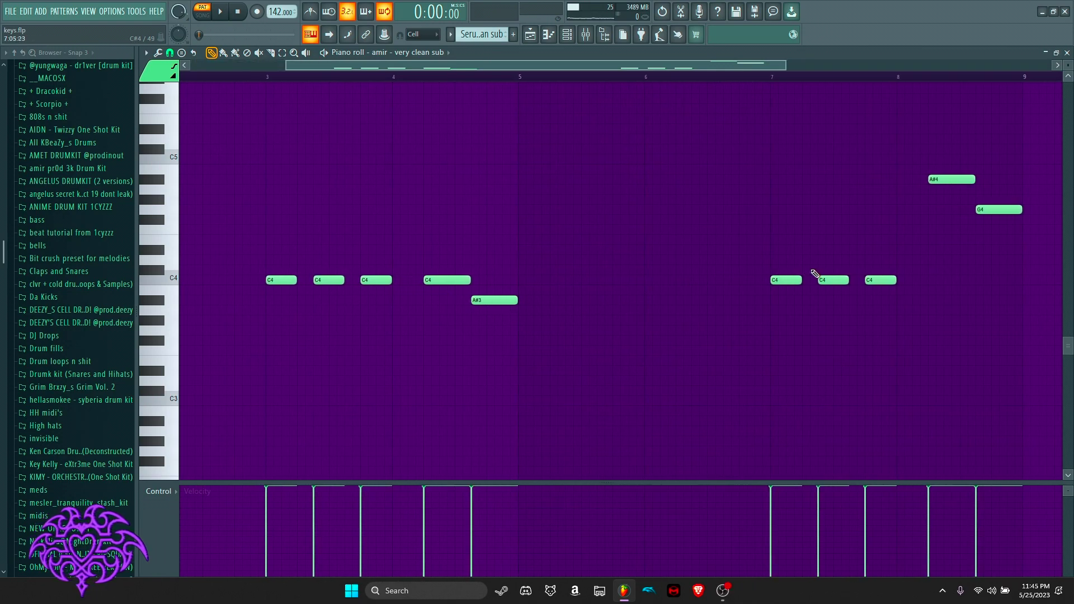
pyautogui.keyDown('ctrl'); pyautogui.scroll(-3, 815, 273); pyautogui.keyUp('ctrl')
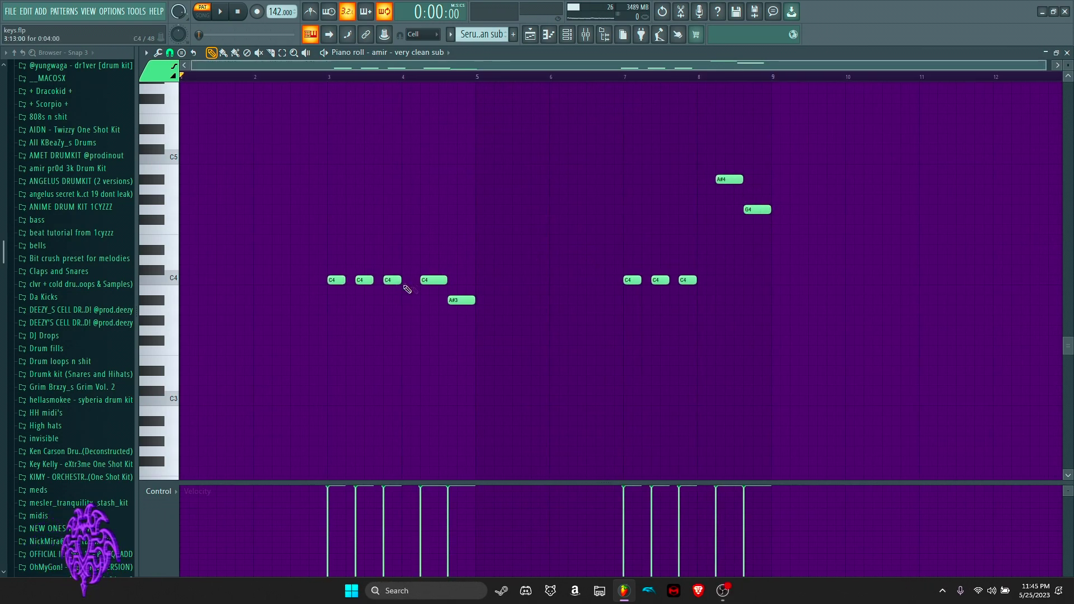
pyautogui.click(1068, 52)
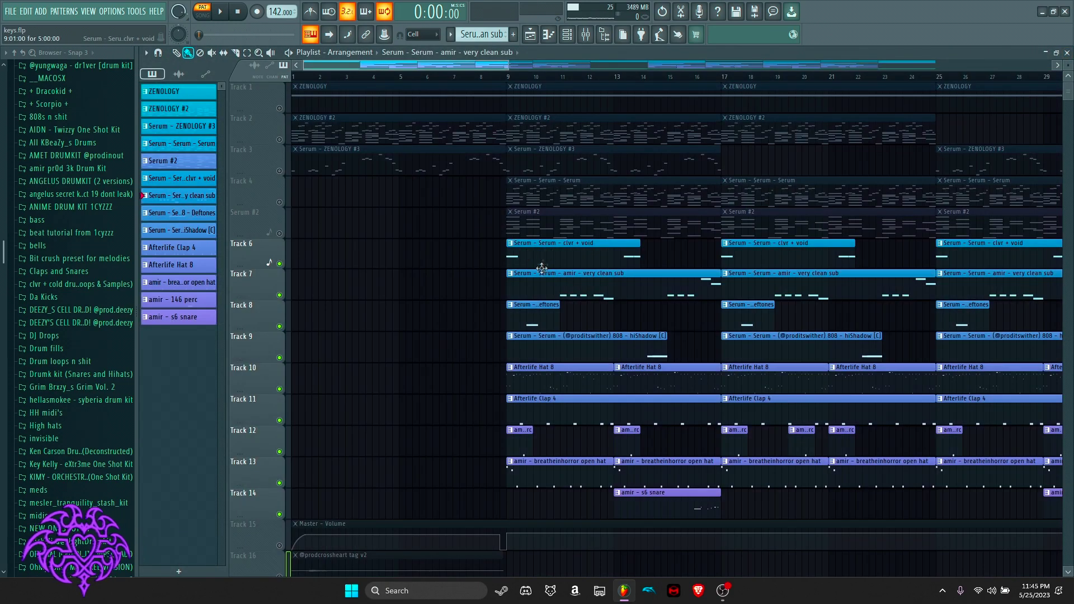
# Step: Mute Tracks 6–9 and play the arrangement from bar 9
pyautogui.click(280, 264)
pyautogui.click(279, 294)
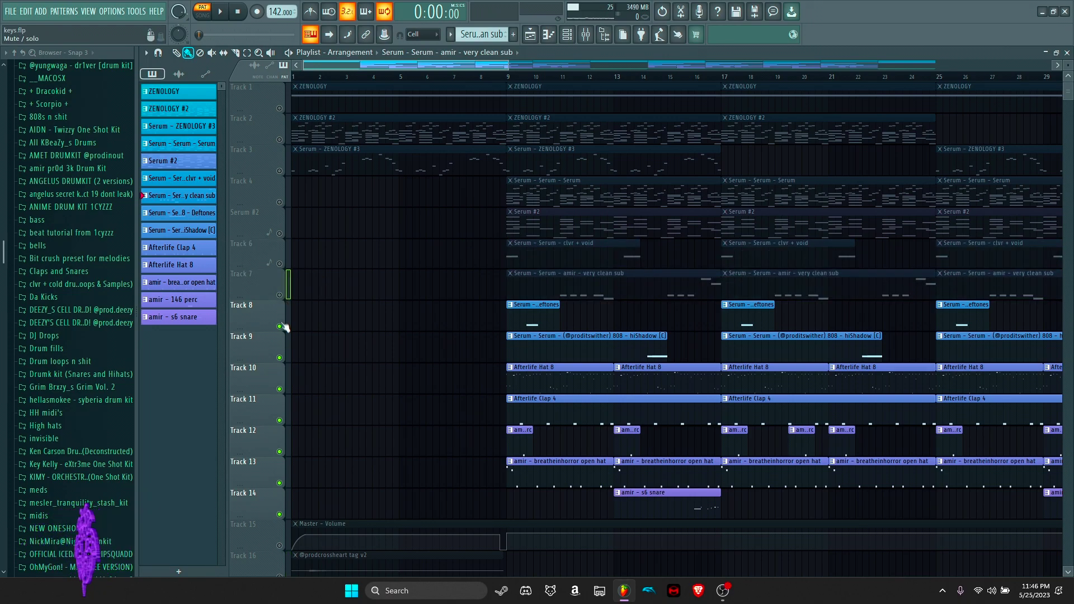
pyautogui.click(279, 326)
pyautogui.click(279, 357)
pyautogui.click(507, 76)
pyautogui.press('space')
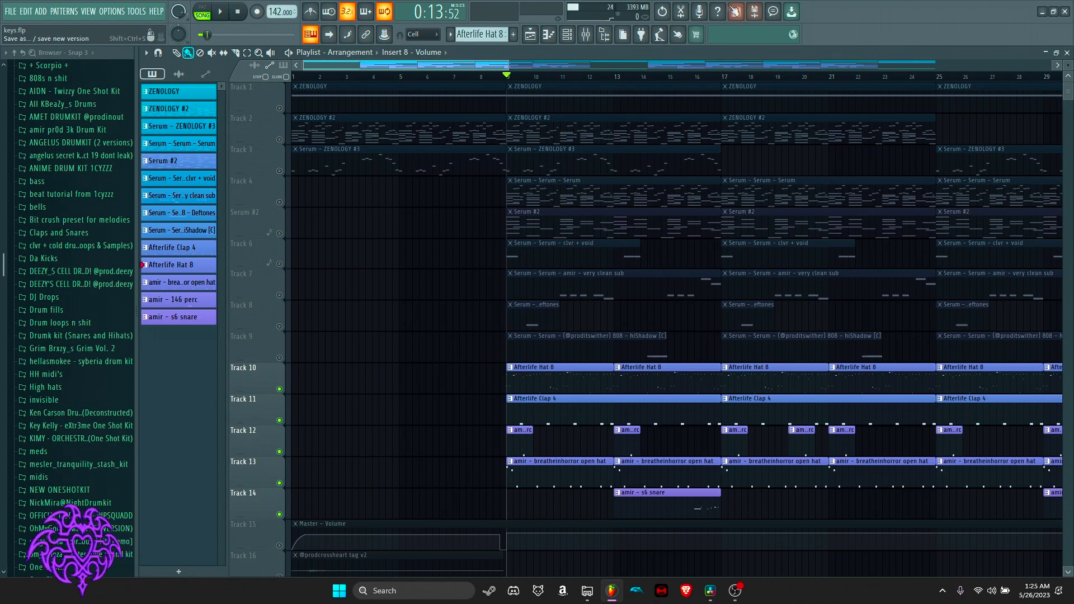
# Step: Review Insert 9's effects in the mixer, then open the Afterlife Hat 8 pattern in the piano roll
pyautogui.click(592, 35)
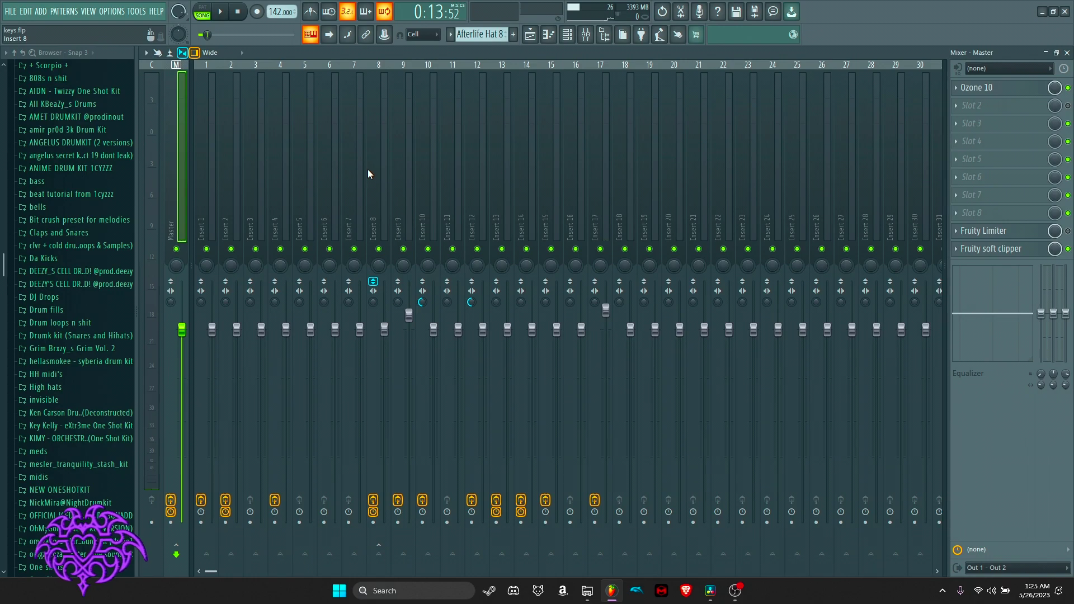
pyautogui.click(410, 190)
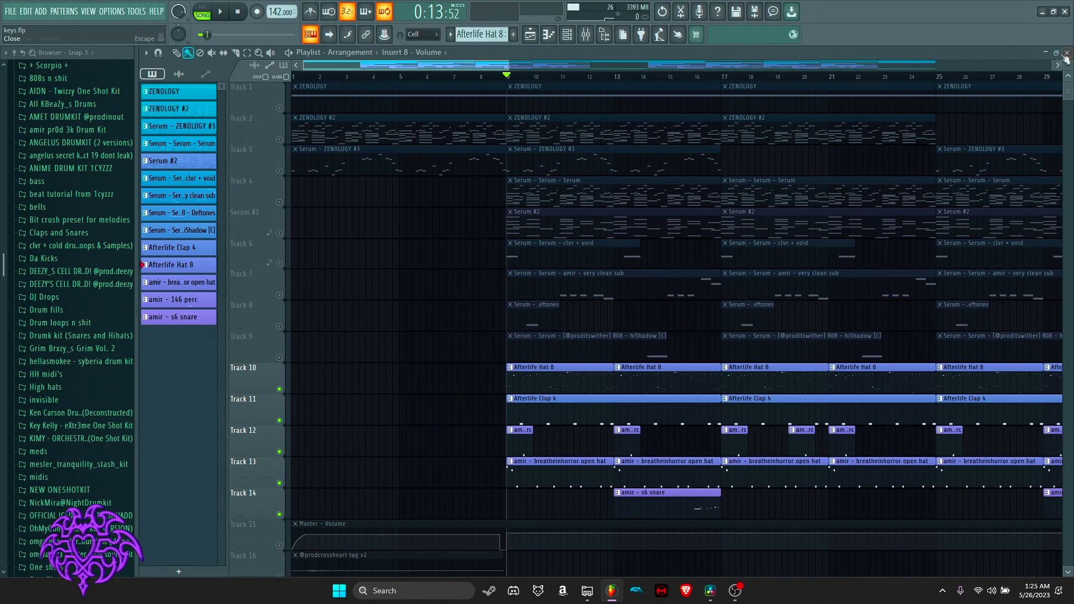
pyautogui.click(1067, 52)
pyautogui.doubleClick(554, 384)
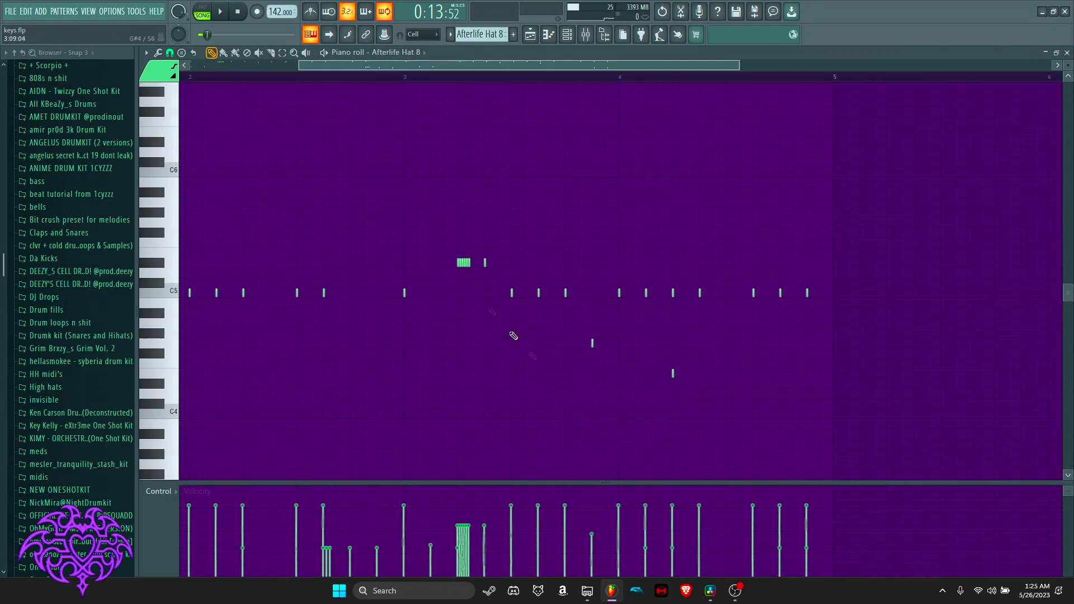
pyautogui.scroll(-3, 360, 59)
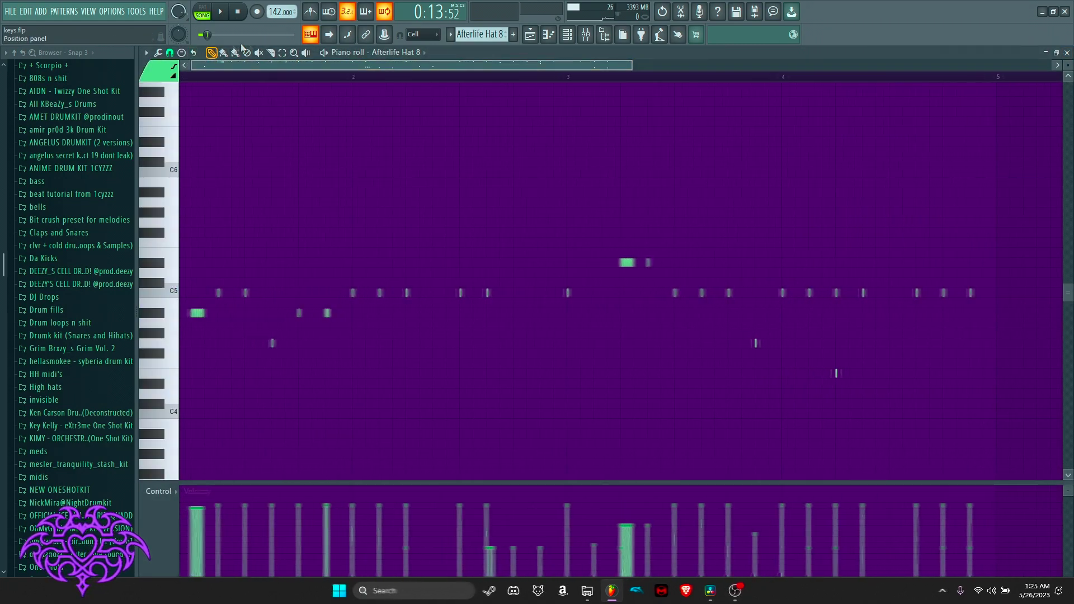
# Step: Open and close the ValhallaFreqEcho and Fruity Phaser windows on Insert 9
pyautogui.press('F9')
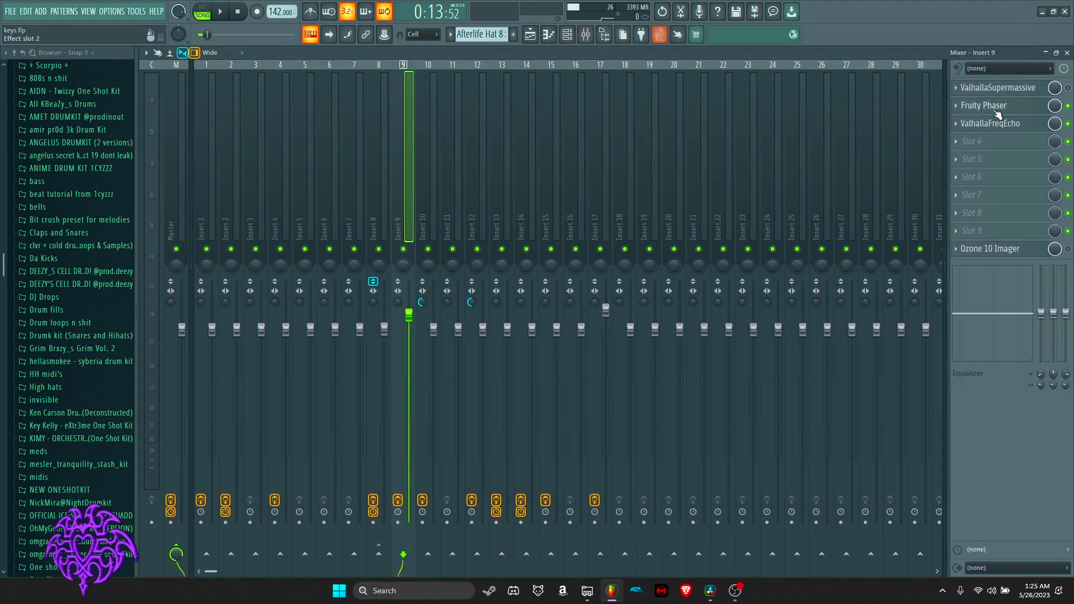
pyautogui.click(1019, 124)
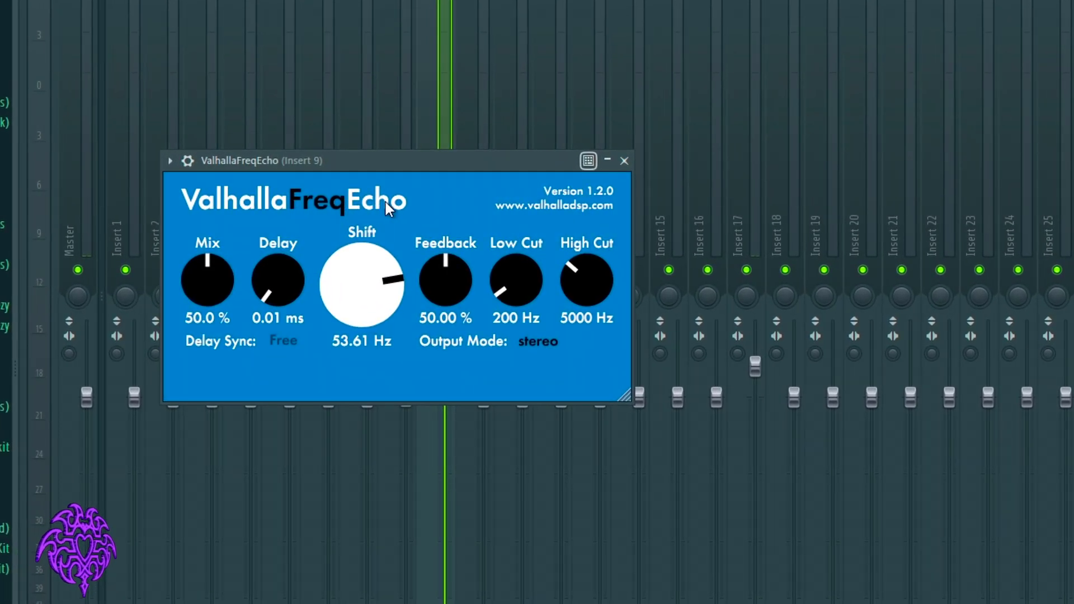
pyautogui.click(625, 161)
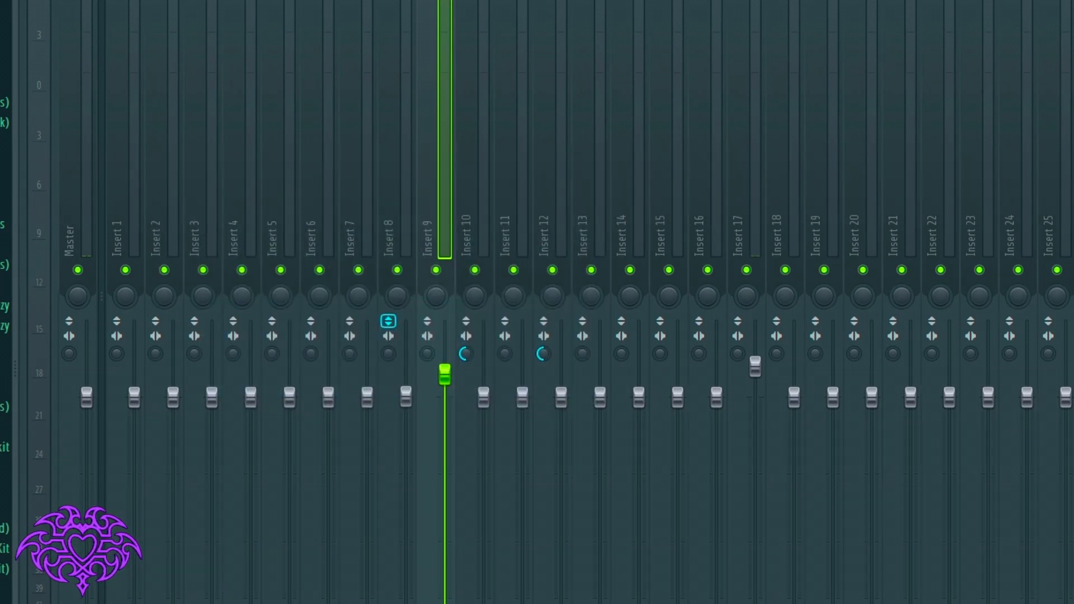
pyautogui.click(575, 138)
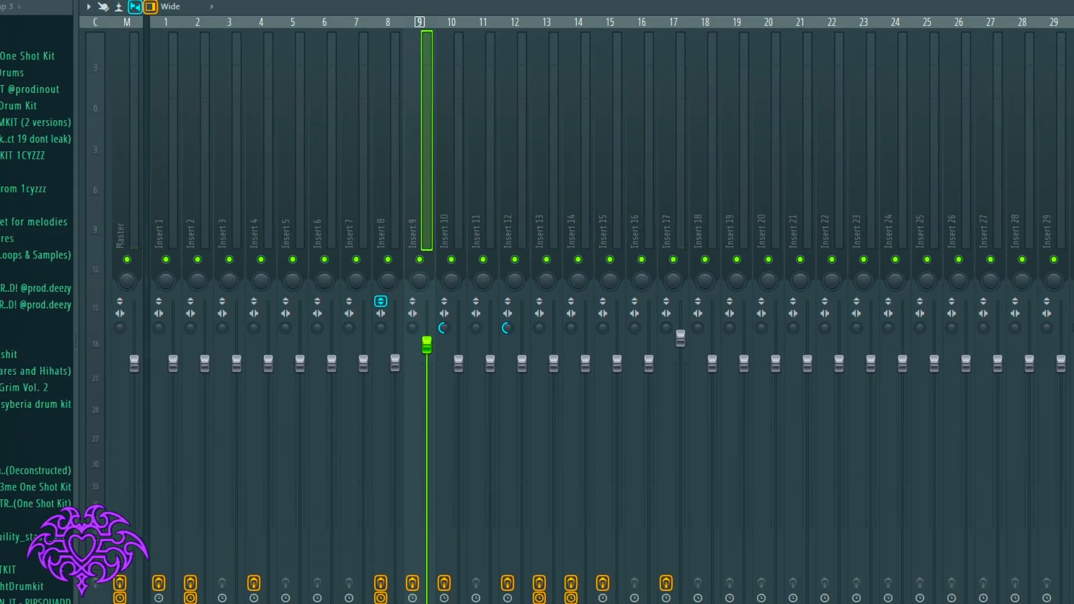
pyautogui.press('F7')
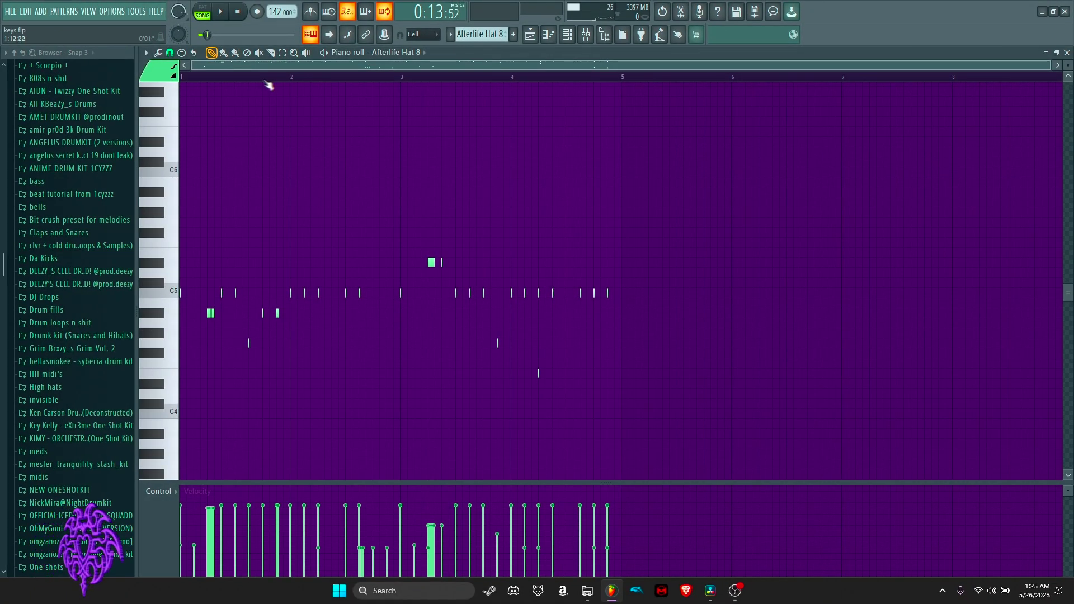
# Step: Play back the Afterlife Hat 8 hi-hats, then scroll to the Afterlife Clap 4 pattern
pyautogui.scroll(-3, 311, 242)
pyautogui.scroll(3, 312, 252)
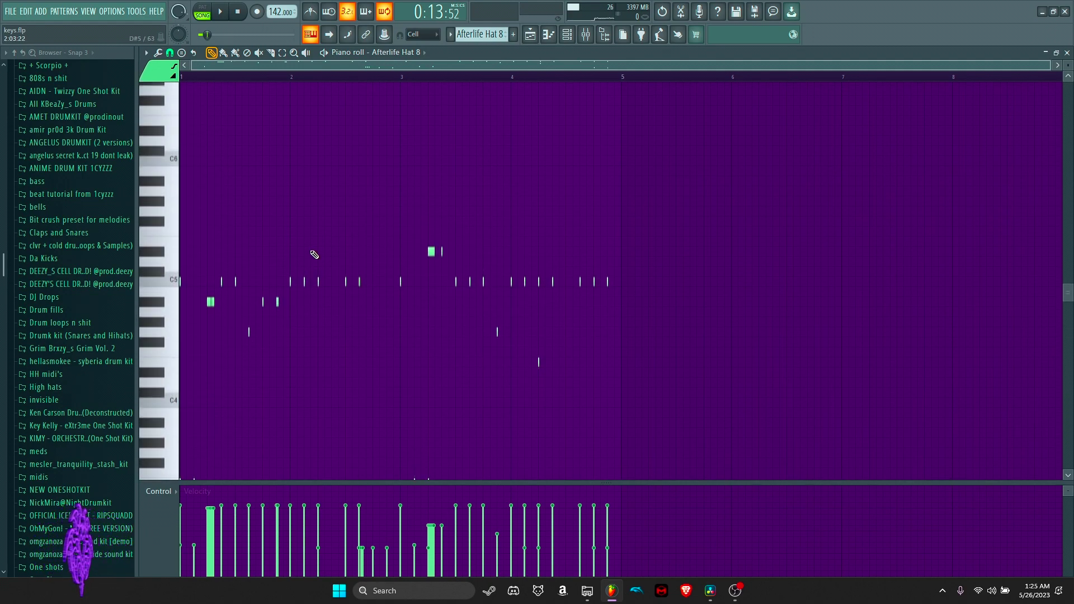
pyautogui.press('space')
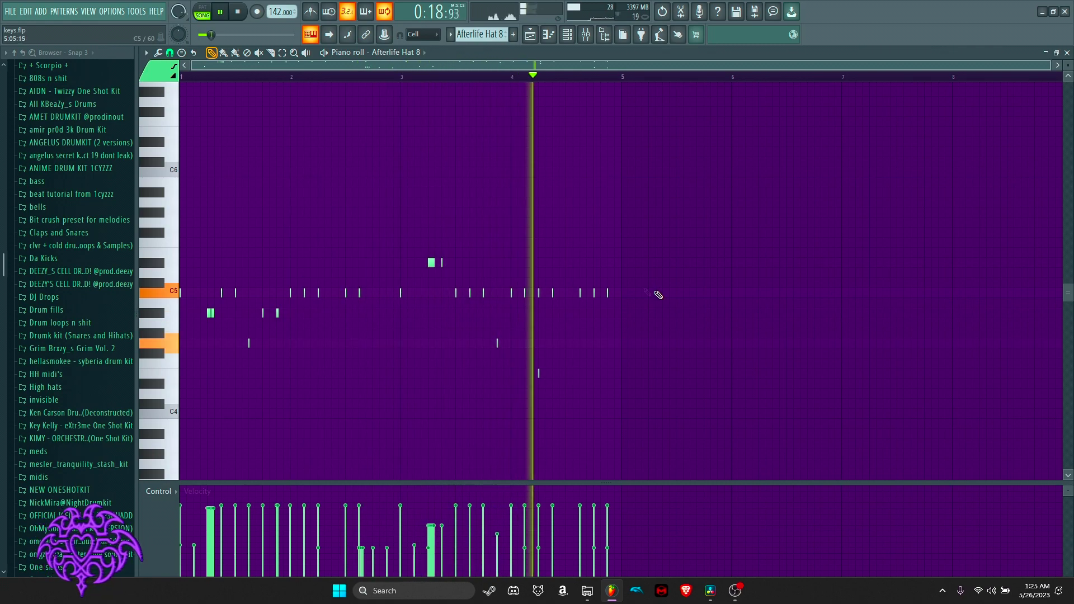
pyautogui.press('space')
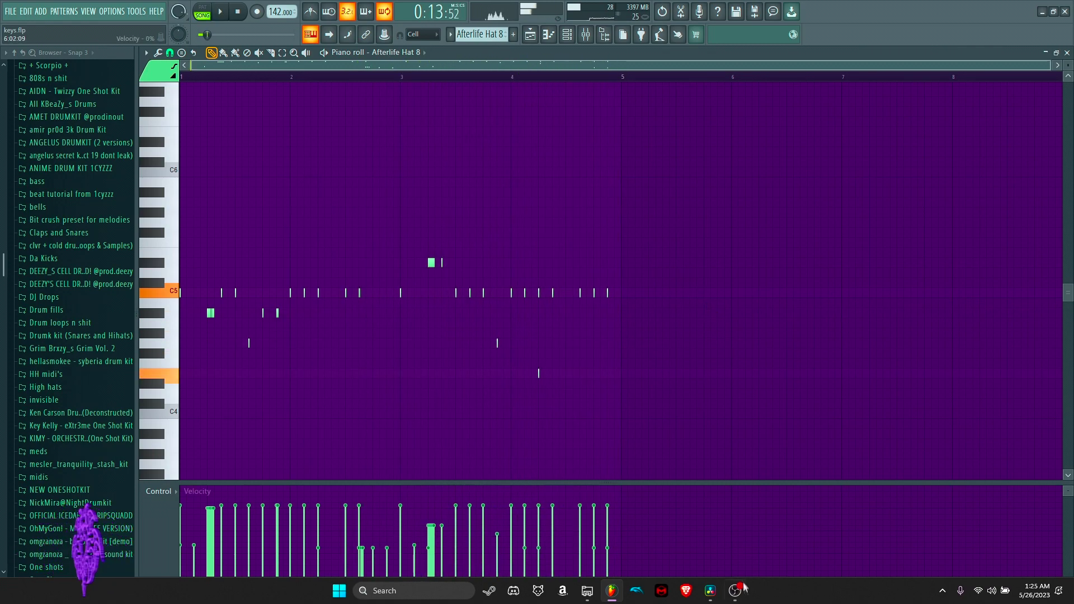
pyautogui.scroll(-1, 321, 220)
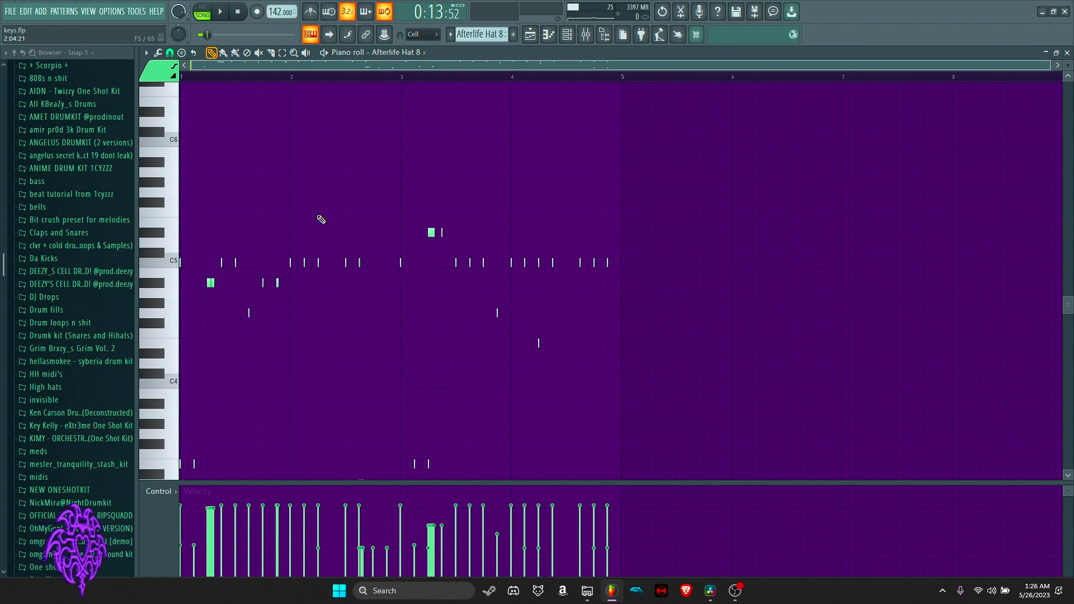
pyautogui.scroll(-7, 320, 221)
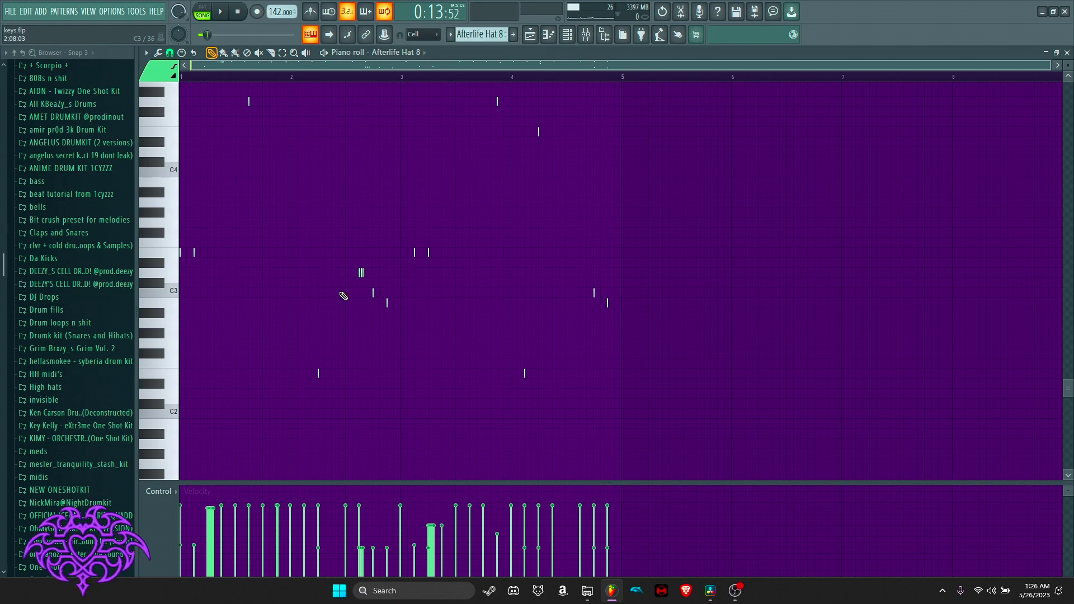
pyautogui.scroll(8, 428, 290)
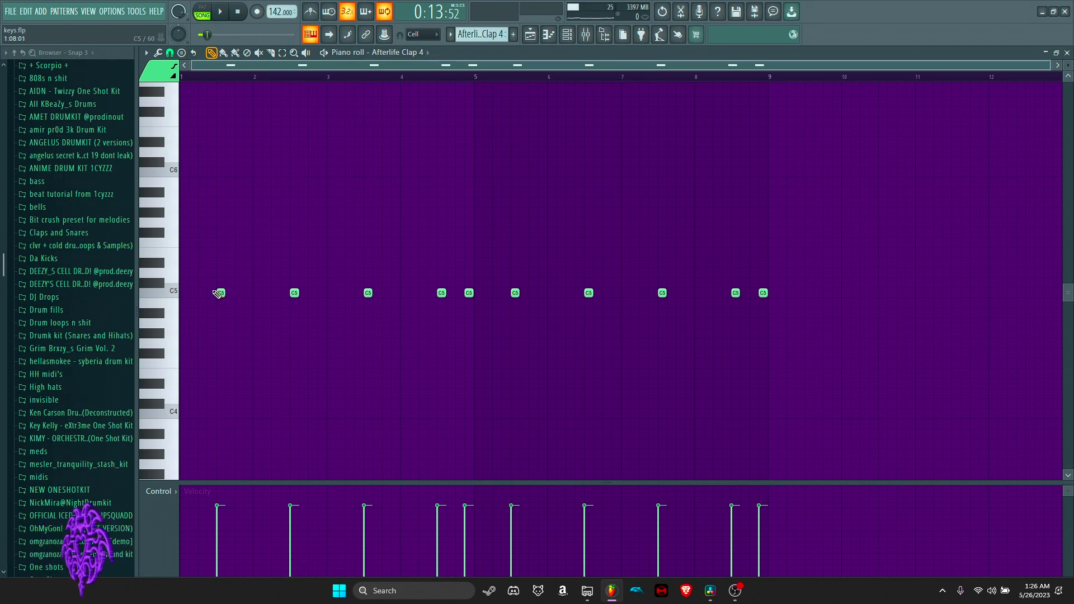
# Step: Play the Afterlife Clap 4 pattern in pattern mode and bring up the mixer
pyautogui.press('space')
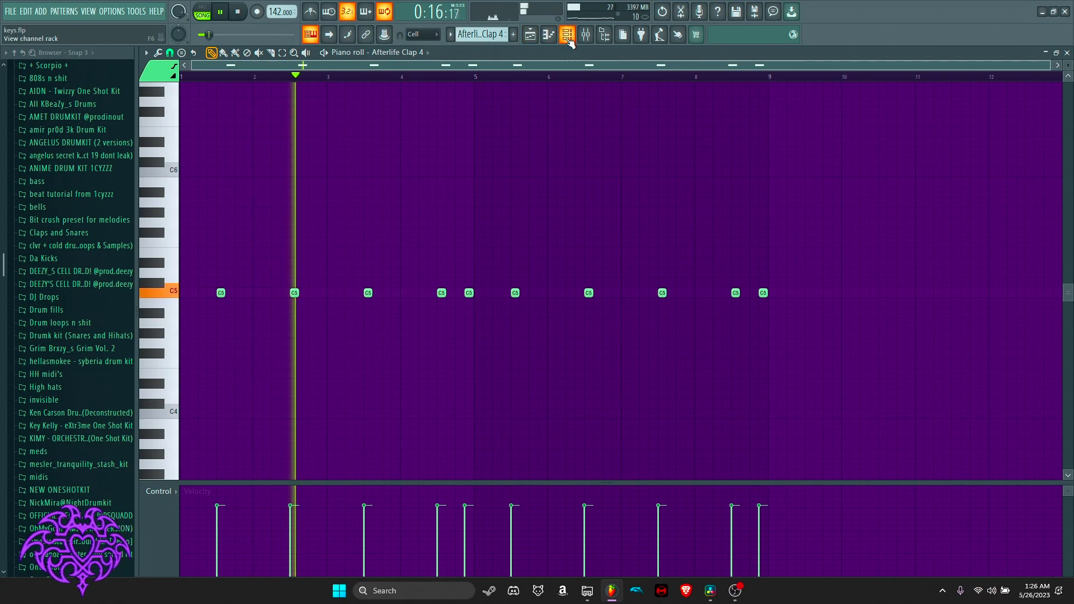
pyautogui.press('l')
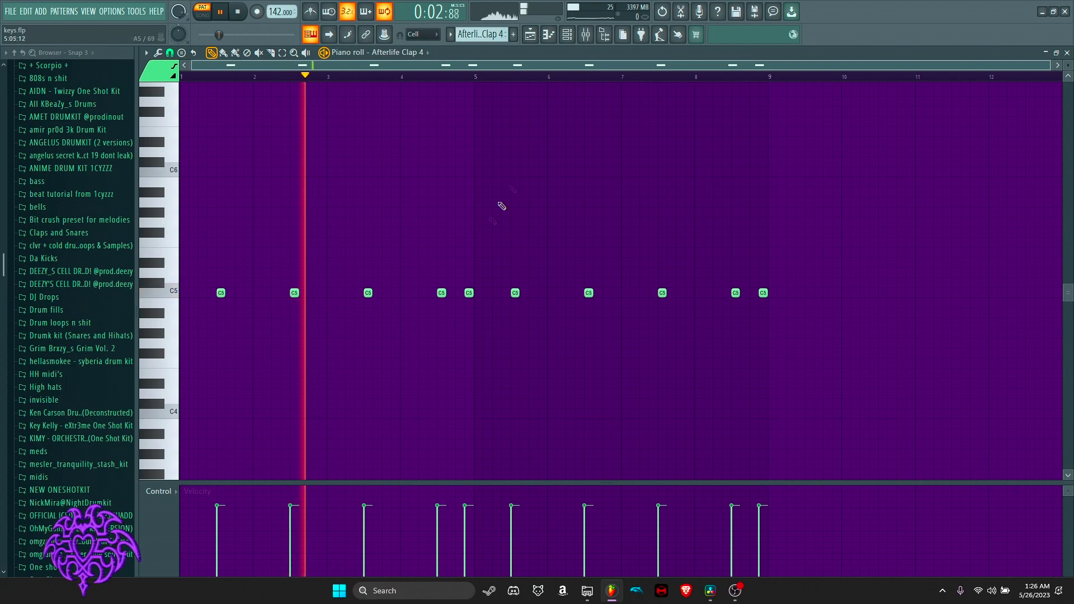
pyautogui.press('space')
pyautogui.press('F9')
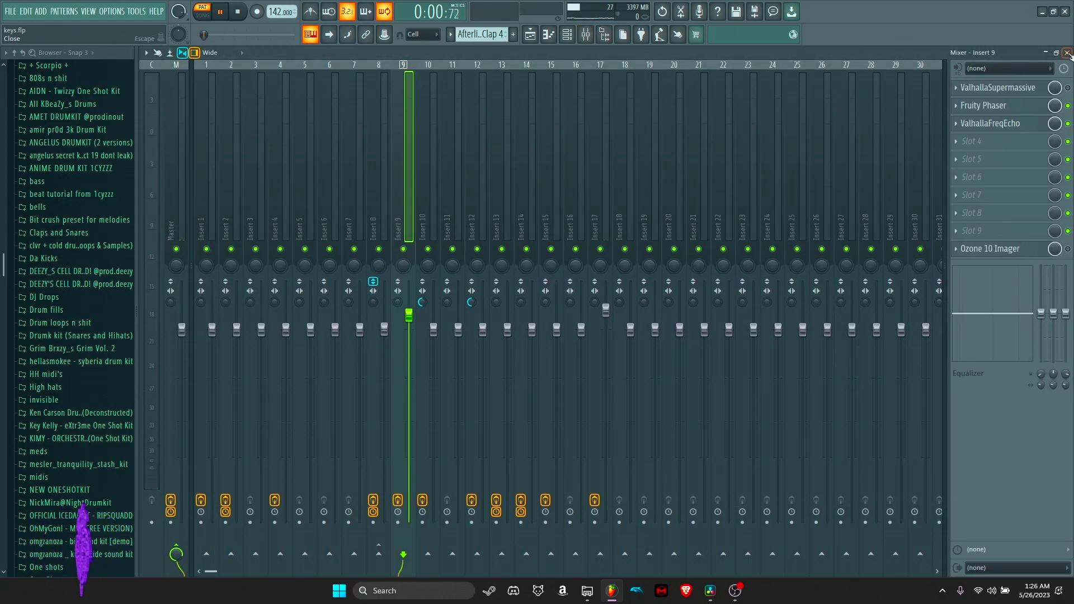
pyautogui.press('space')
# Step: Open and close Fruity Phaser and ValhallaFreqEcho on Insert 9, returning to the piano roll
pyautogui.click(1027, 112)
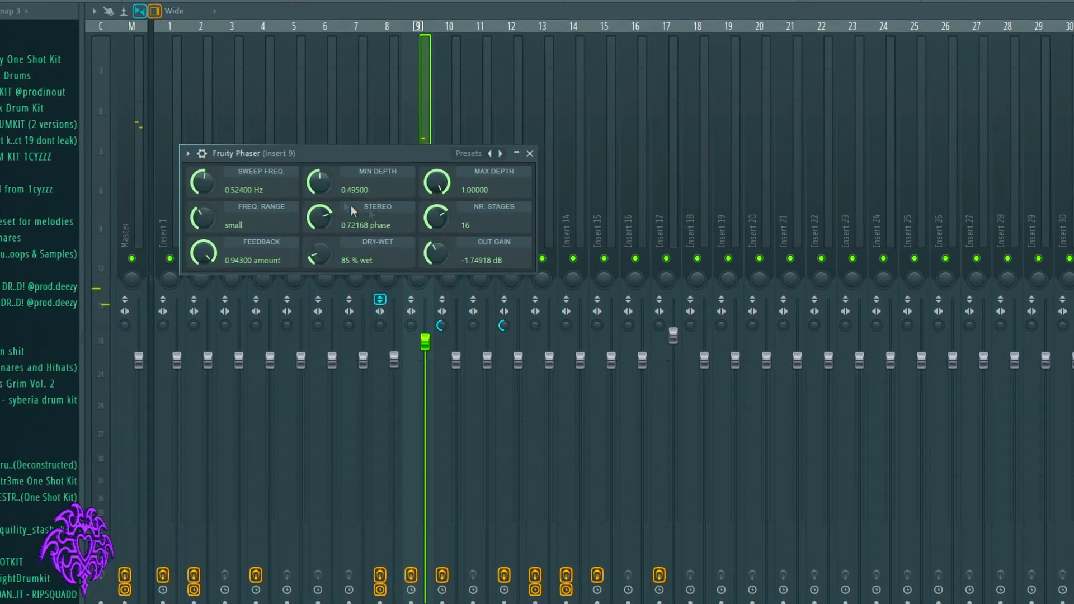
pyautogui.click(492, 163)
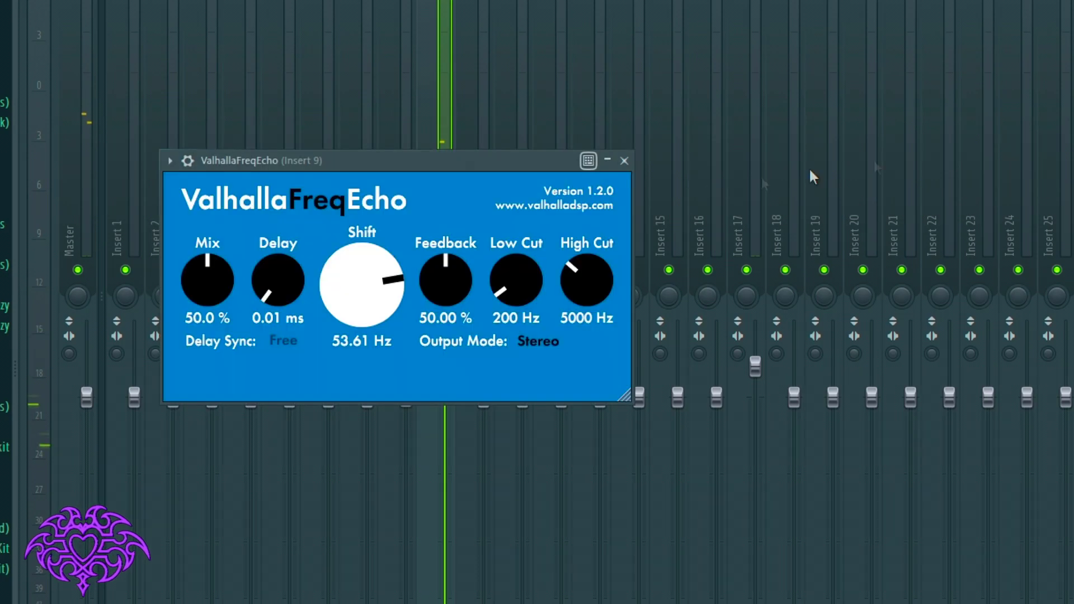
pyautogui.click(625, 160)
pyautogui.press('F9')
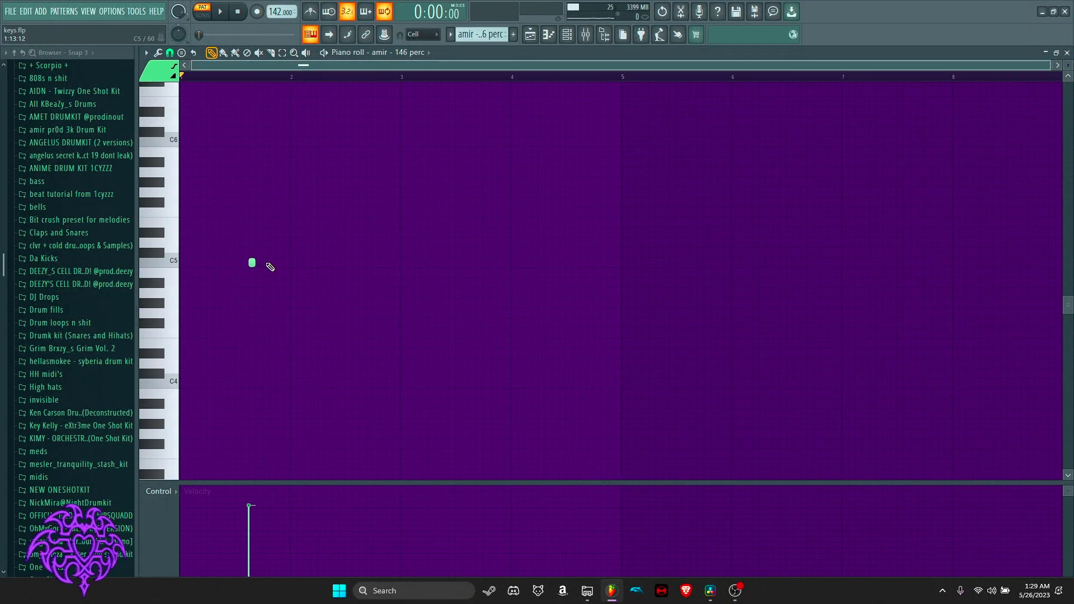
# Step: Preview the amir - 146 perc pattern and the s6 snare roll pattern
pyautogui.press('space')
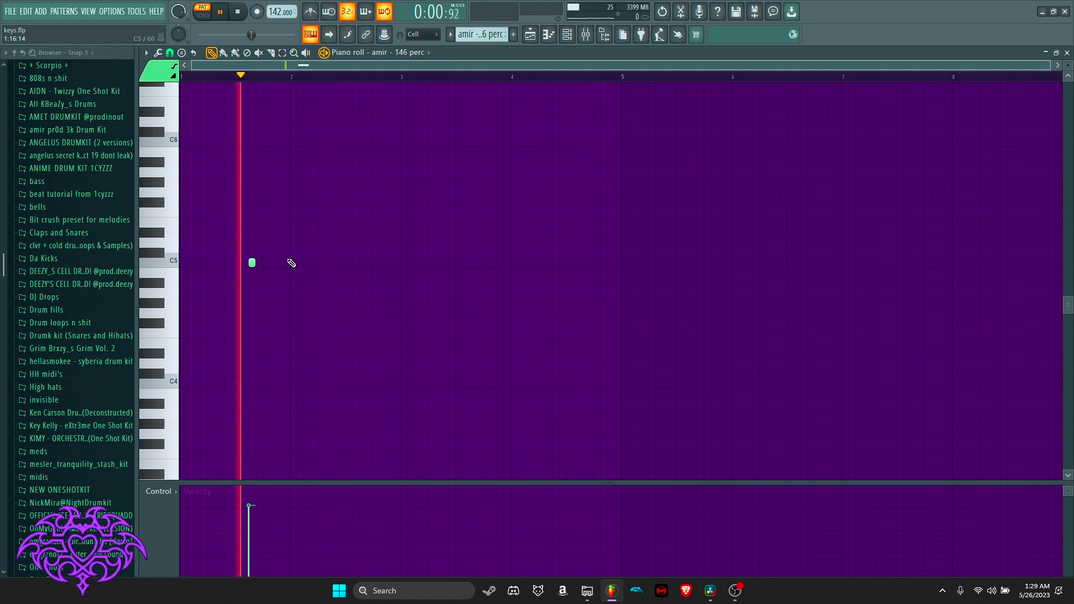
pyautogui.press('space')
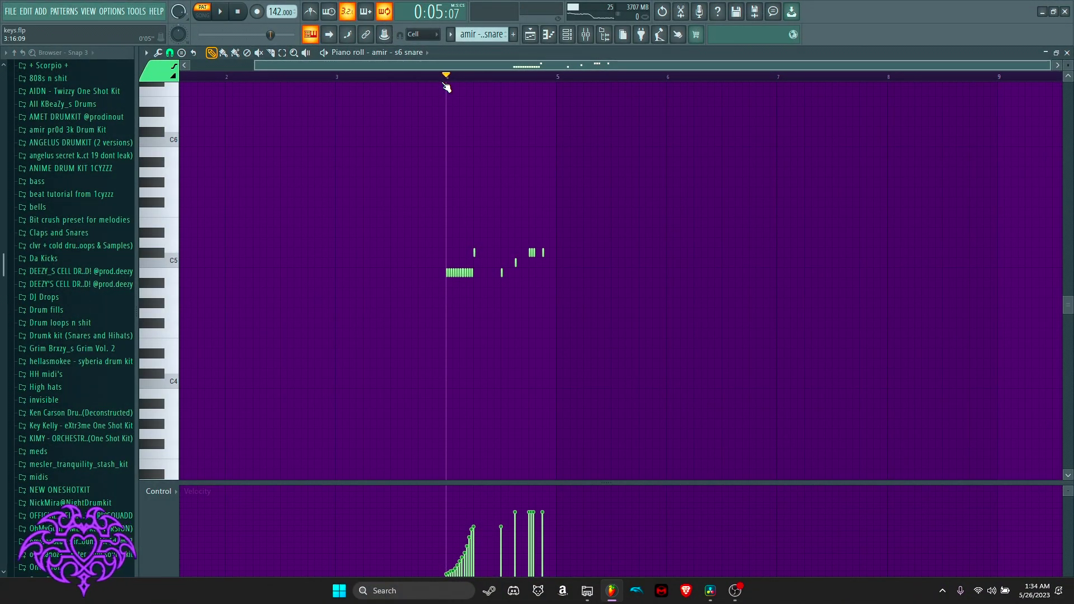
pyautogui.press('space')
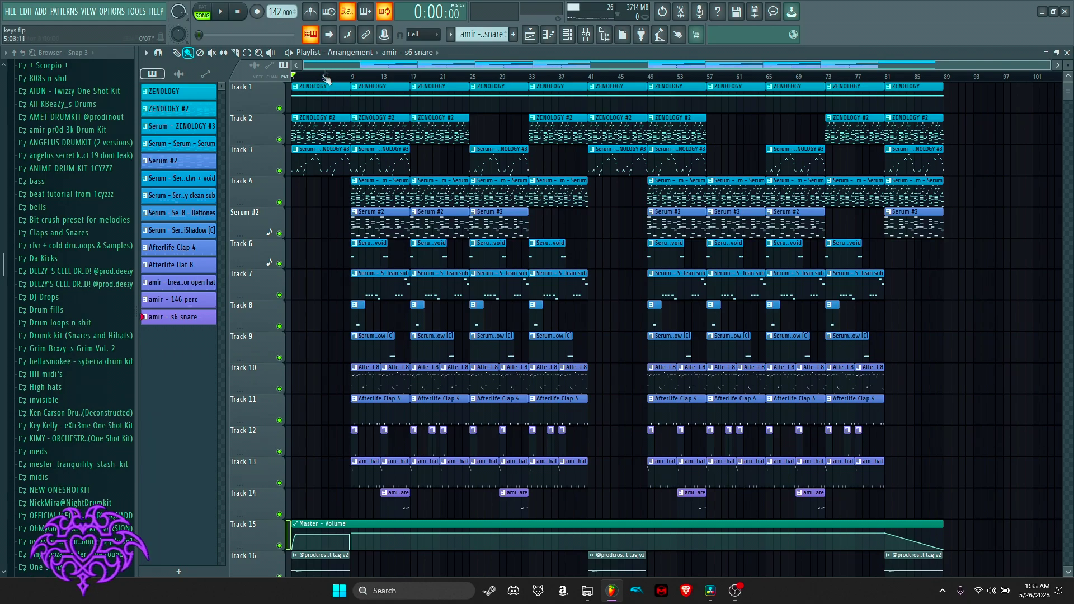
# Step: Check the tag tracks, then play the whole arrangement from the start in Song mode
pyautogui.scroll(-3, 297, 439)
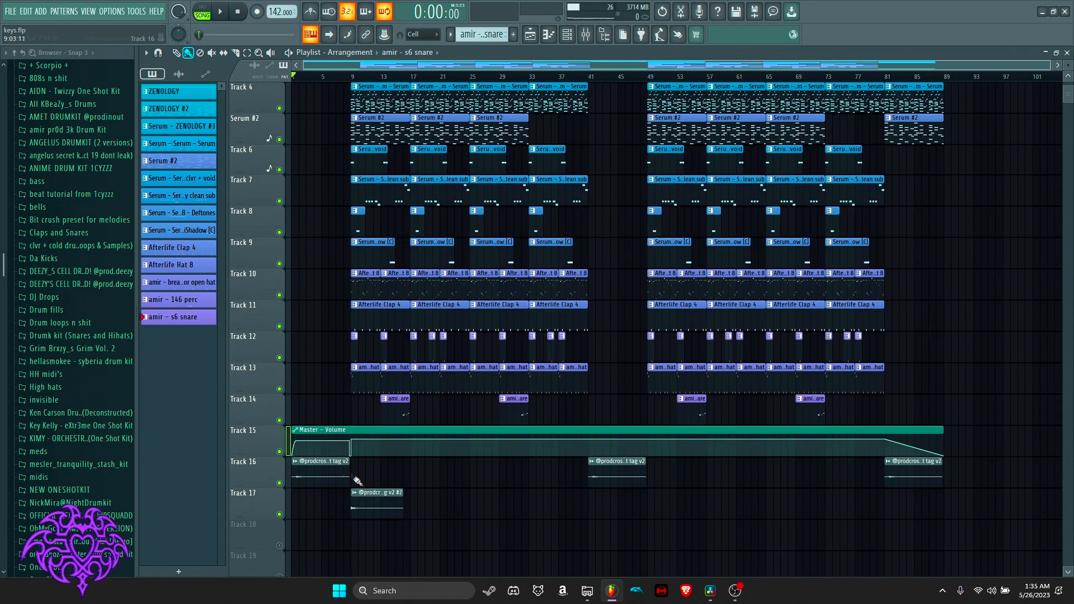
pyautogui.scroll(3, 322, 108)
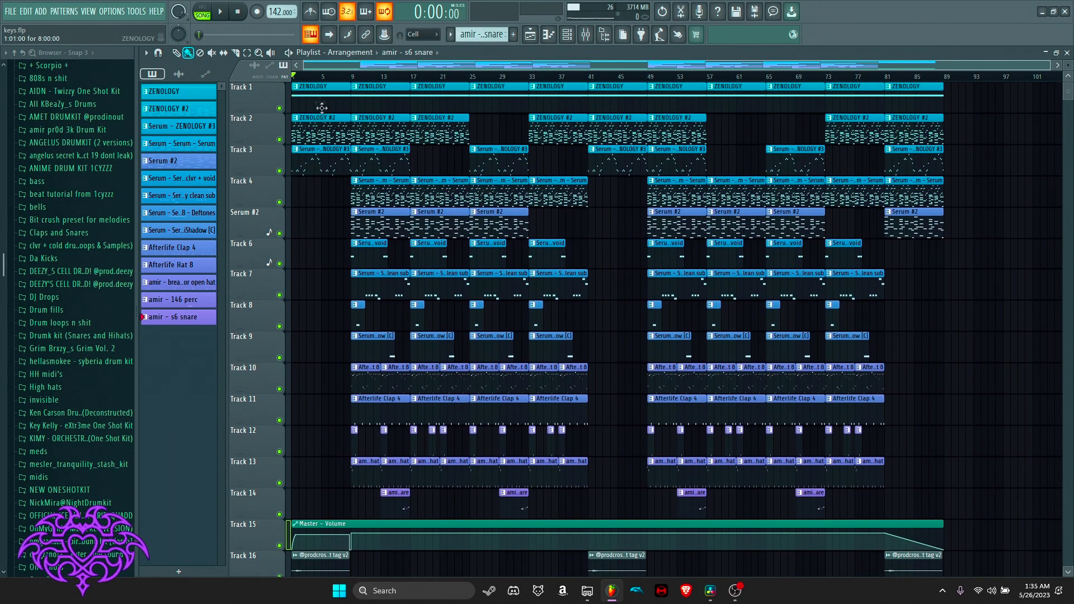
pyautogui.press('space')
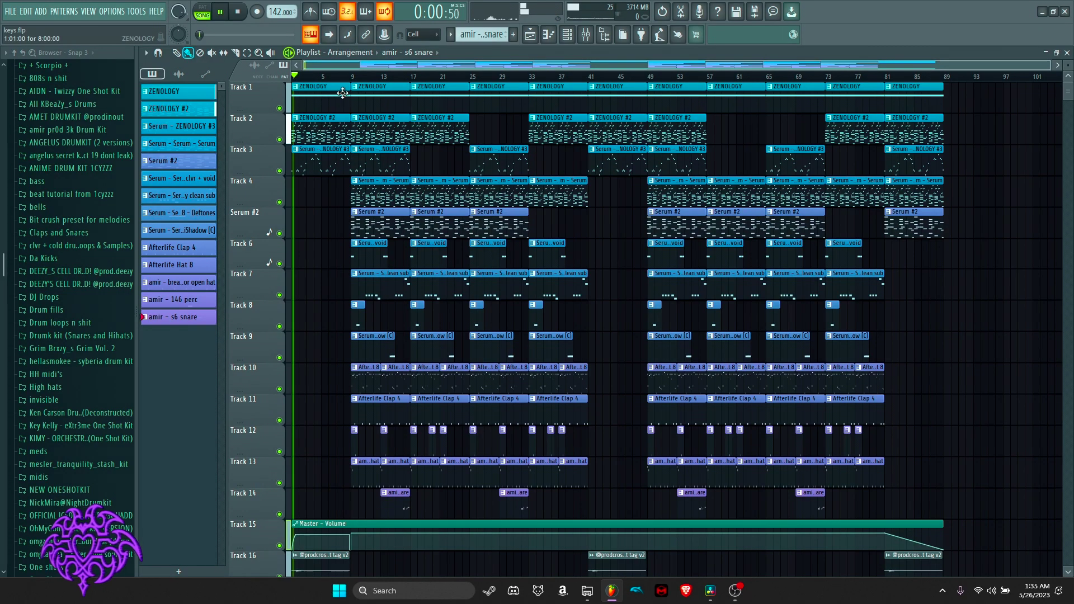